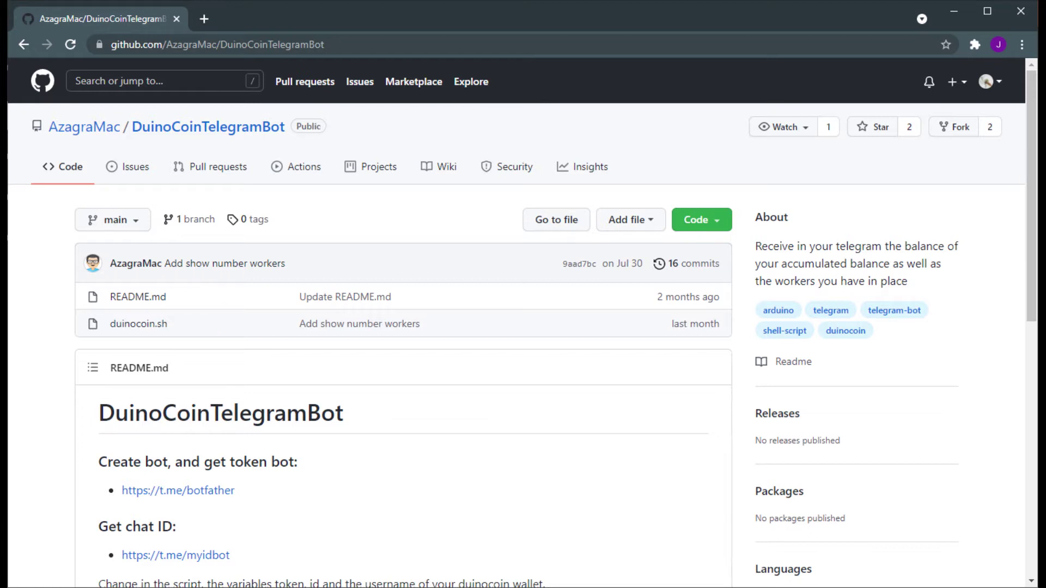
Scroll to the README's setup steps for token, chat ID, package install, permissions and launch.
scroll(403, 326, down, 5)
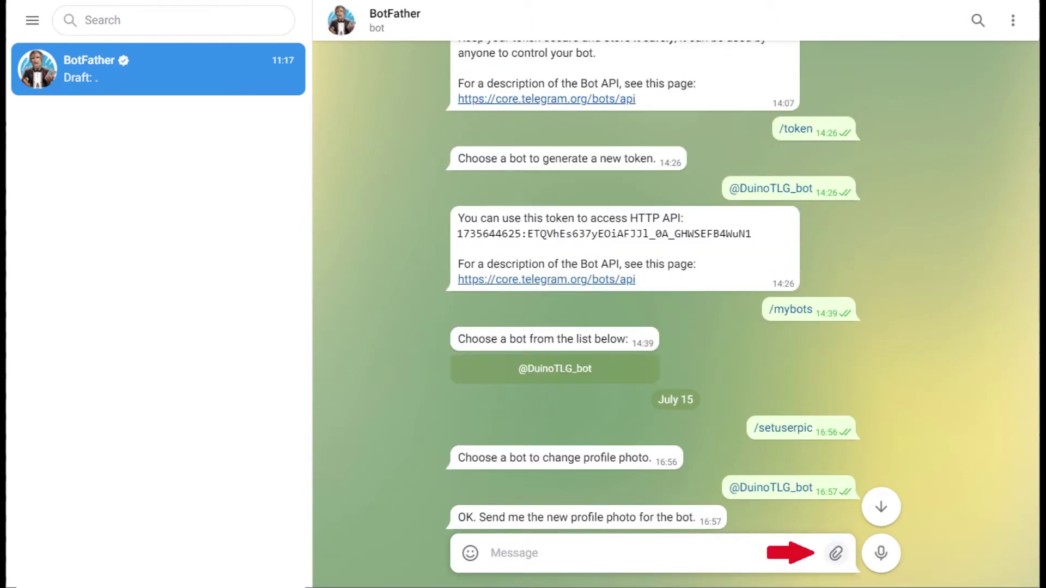
Attach the duco_200x200.png logo as the bot's new profile photo.
click(790, 461)
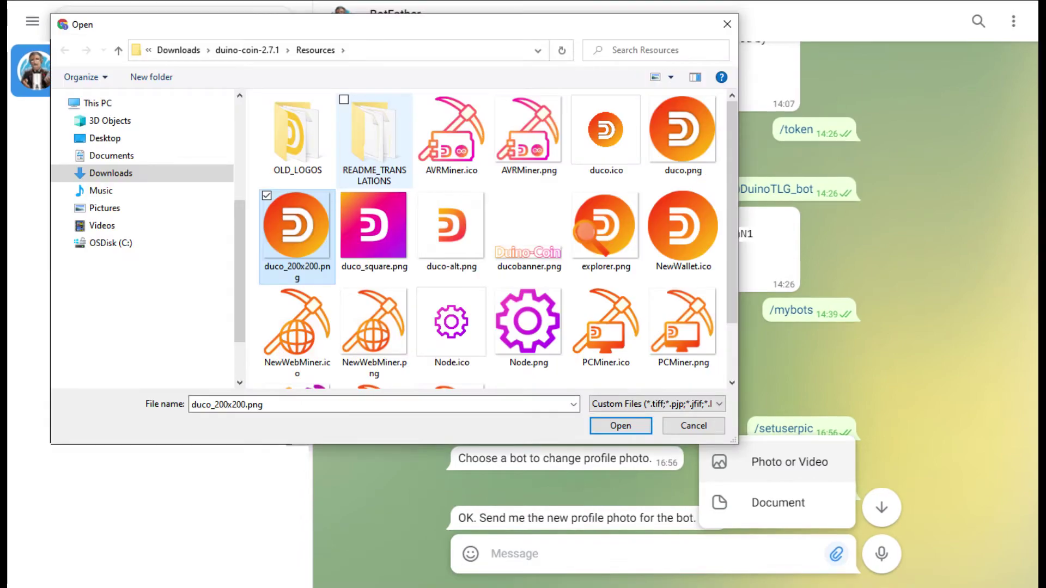
key(Return)
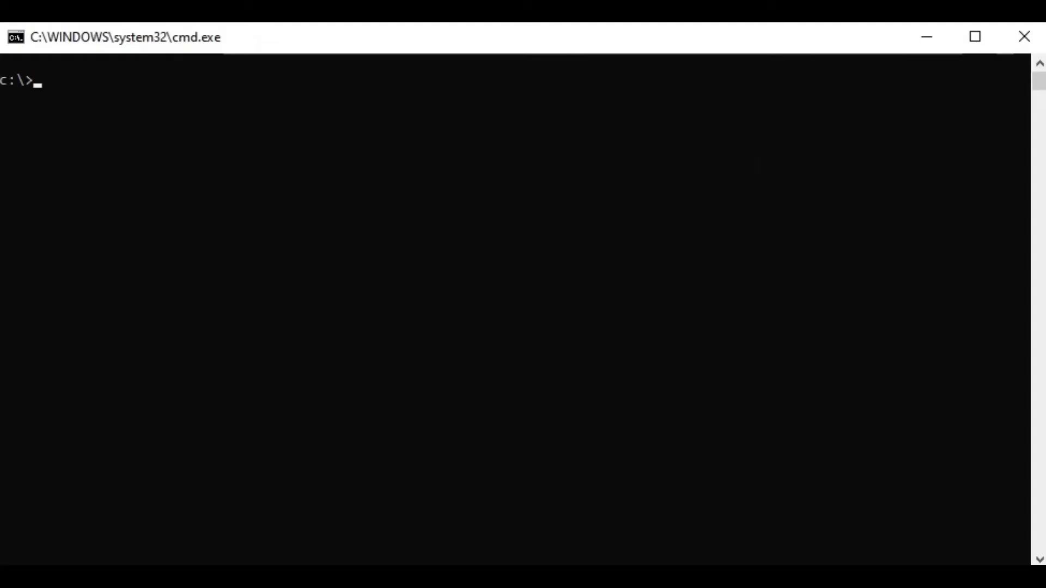
Log in to pi@twister-os over SSH, then create and enter a duco_report folder.
text(ssh pi@twi)
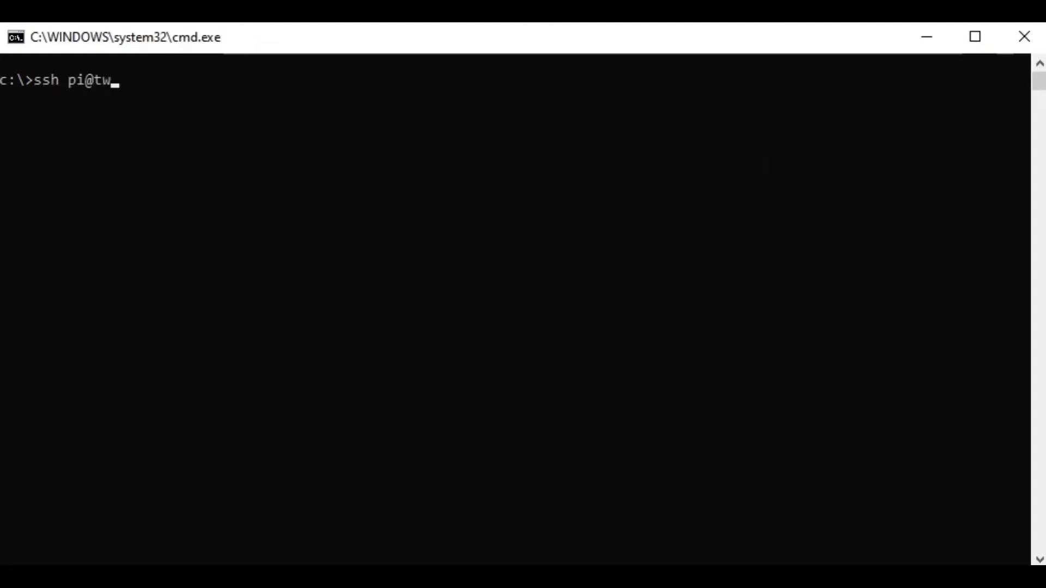
text(ster-os)
key(Return)
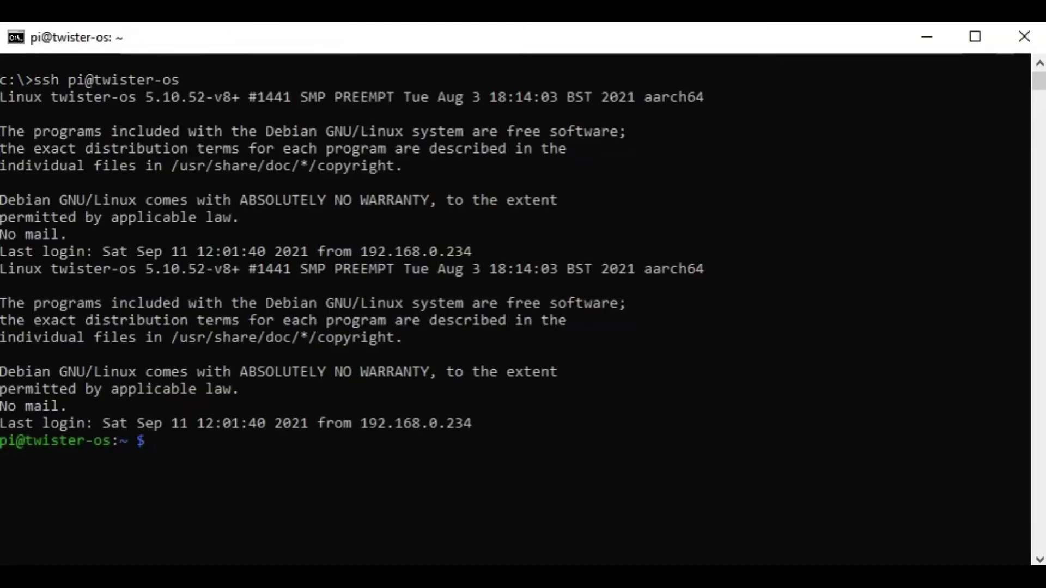
text(mkdir)
text( duco_repo)
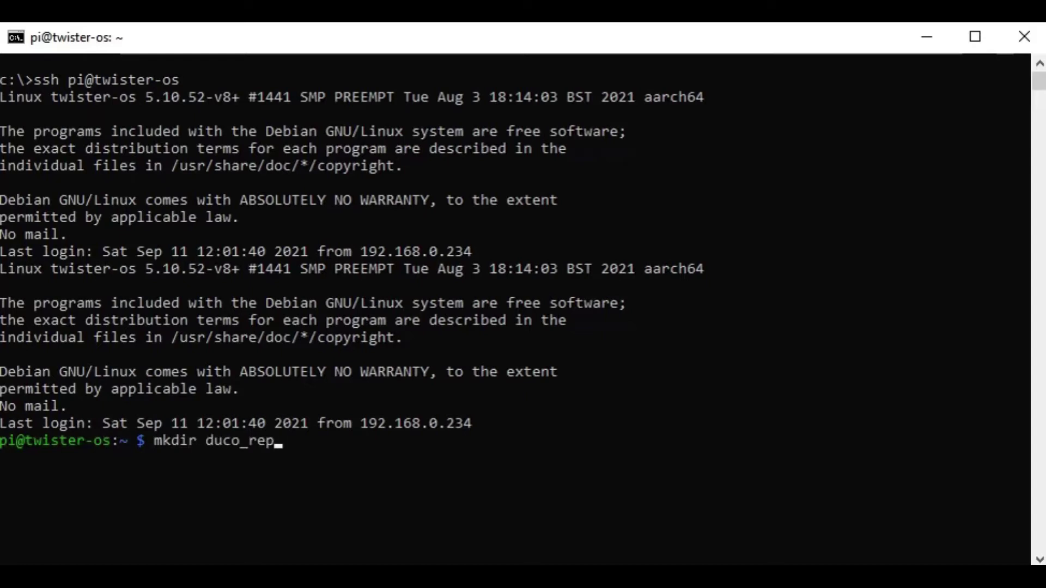
text(rt)
key(Return)
text(cd )
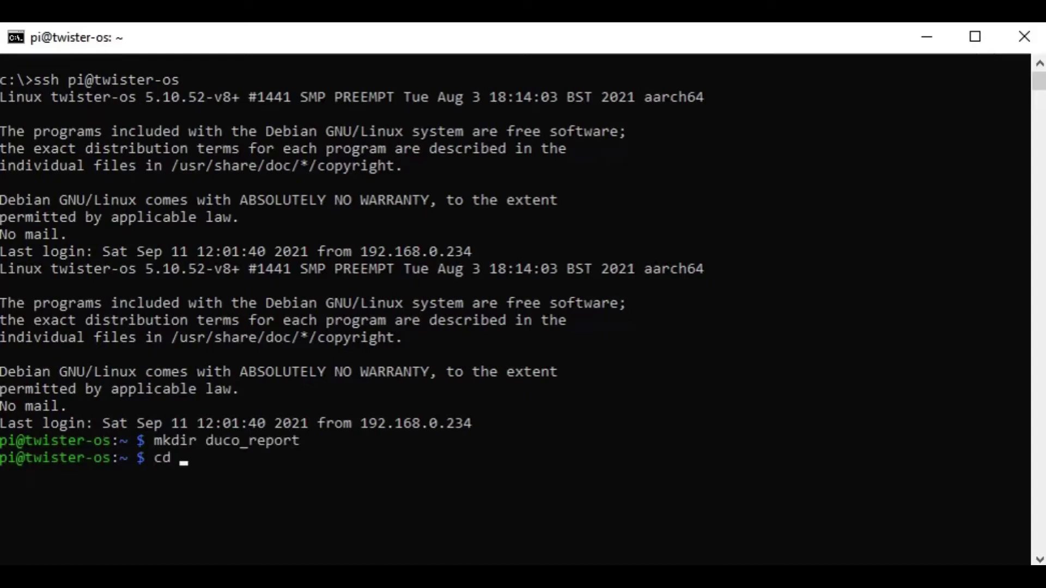
text(!$)
key(Return)
Download duinocoin.sh with wget from its raw GitHub link.
text(wget)
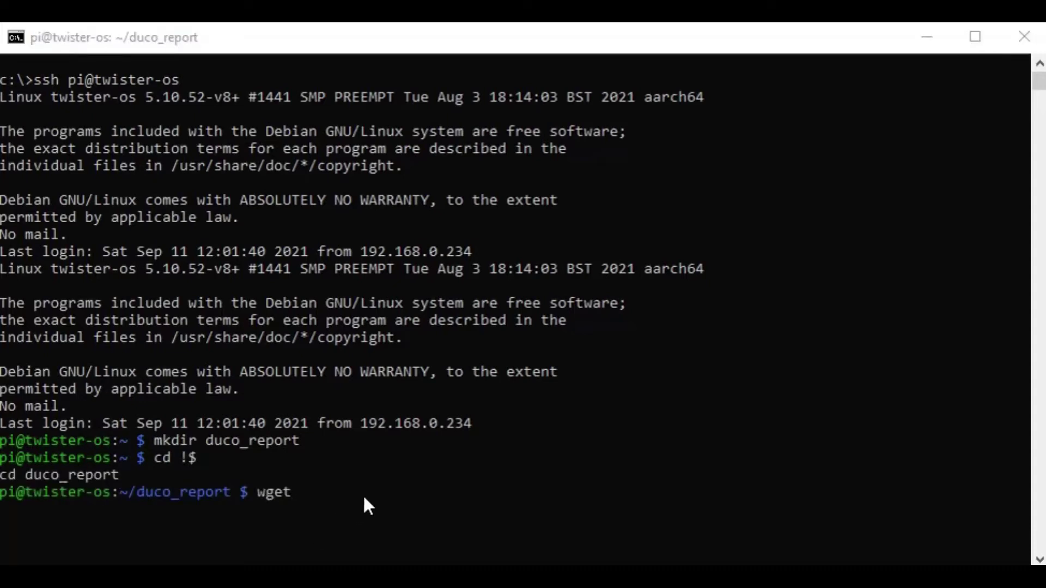
right_click(366, 496)
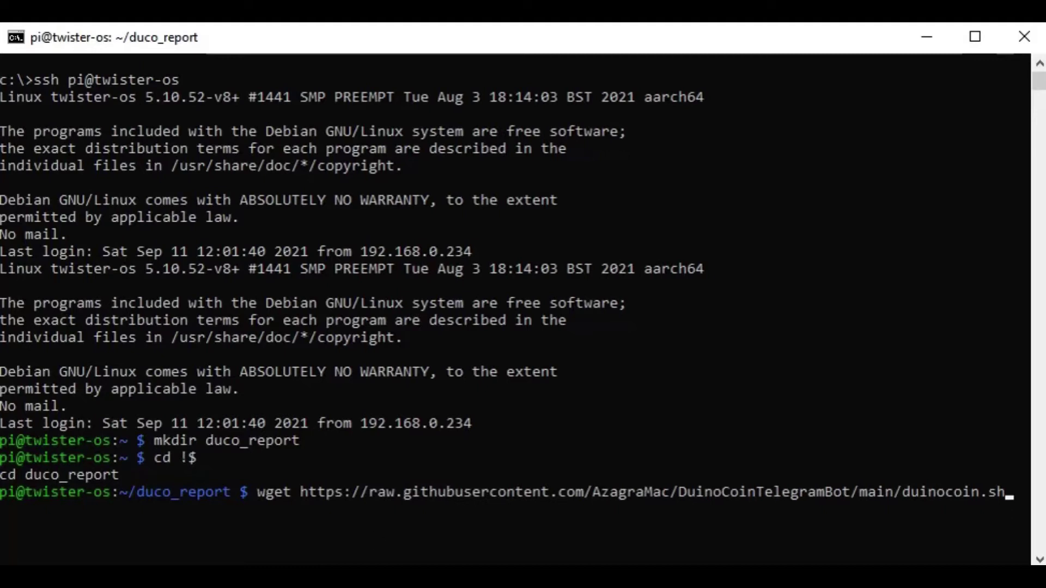
key(Return)
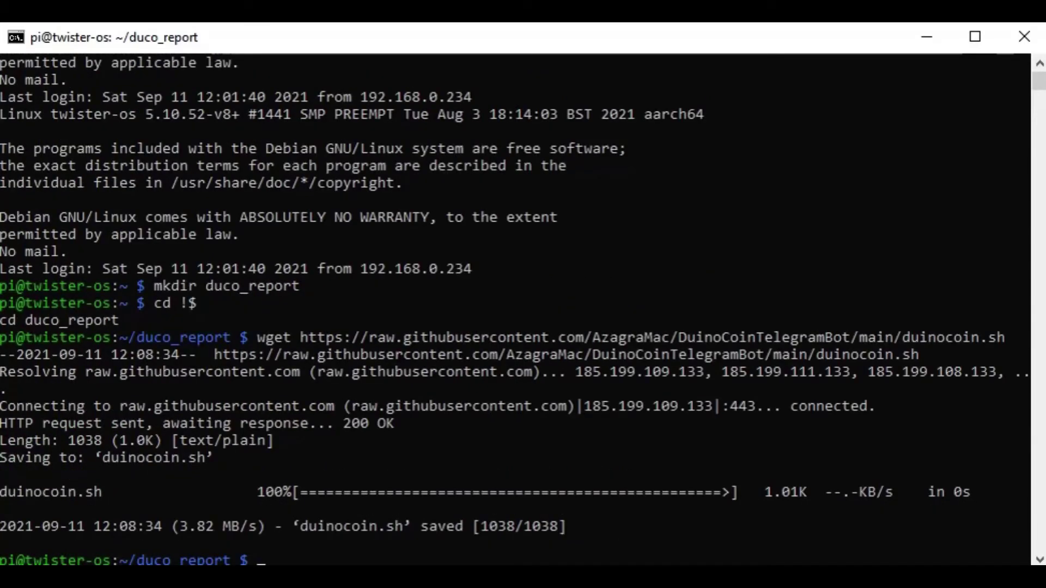
Fill duinocoin.sh with the bot token, chat ID, wallet name and duco_report.py call, and save it.
text(nano d)
key(Tab)
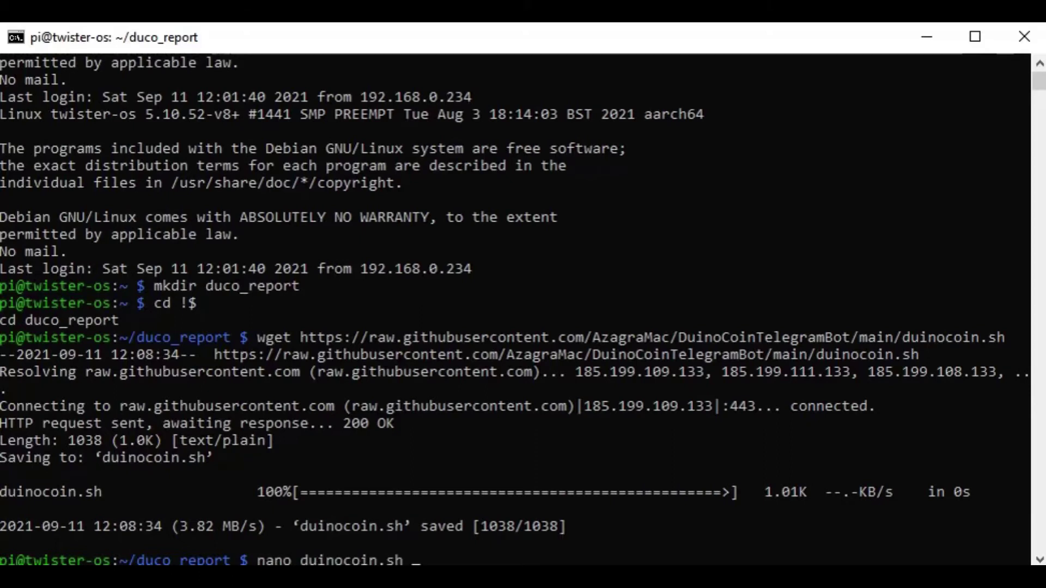
key(Return)
key(Delete)
key(Delete)
key(Delete)
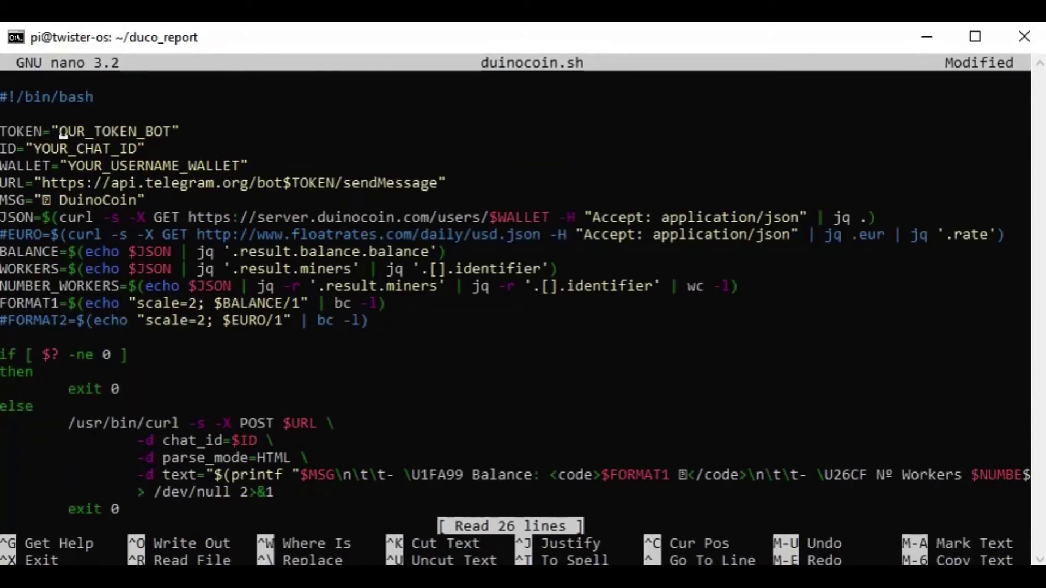
key(Delete)
key(Delete)
key(Delete)
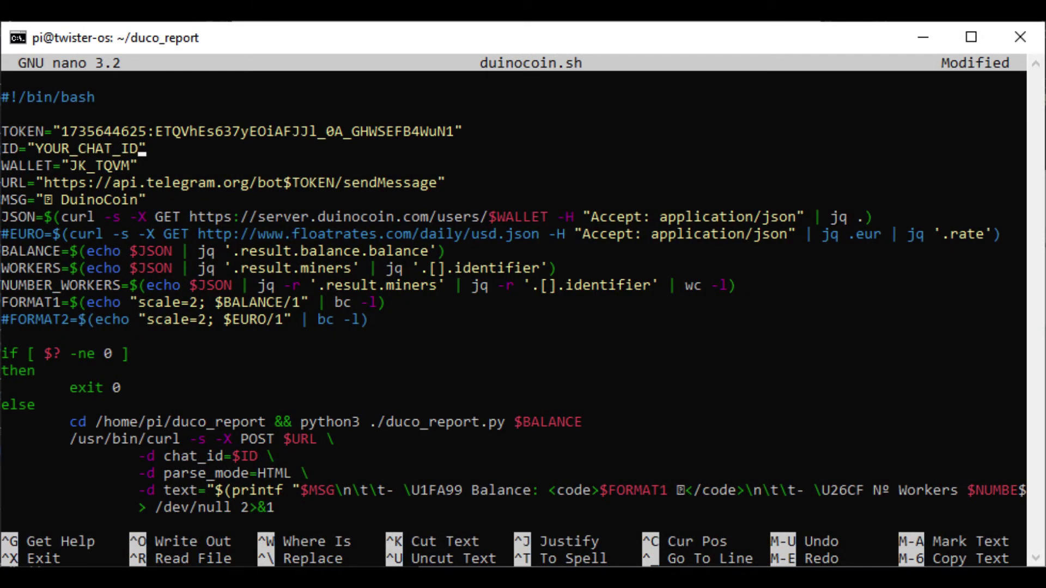
key(ctrl+x)
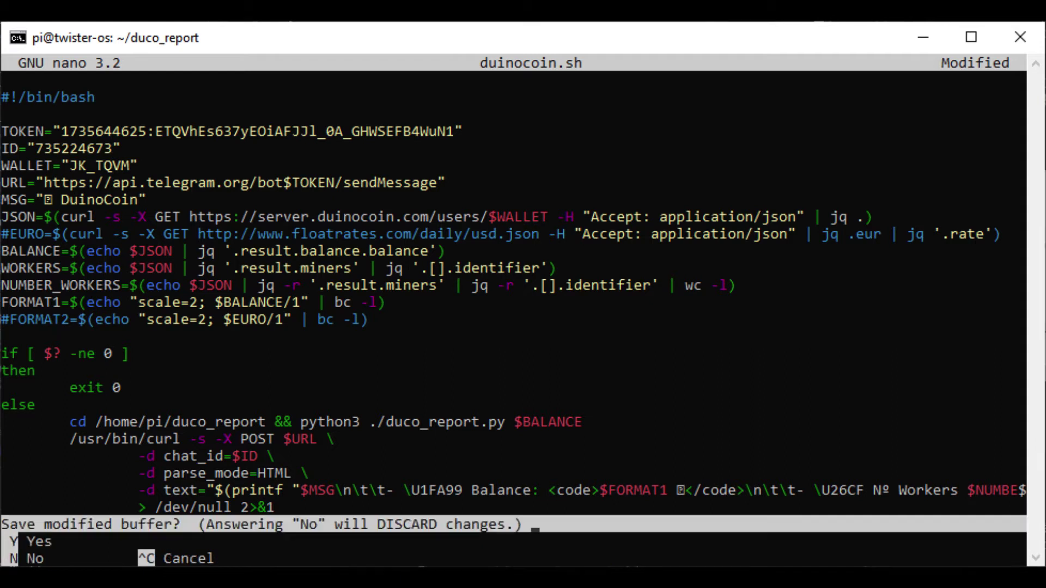
key(y)
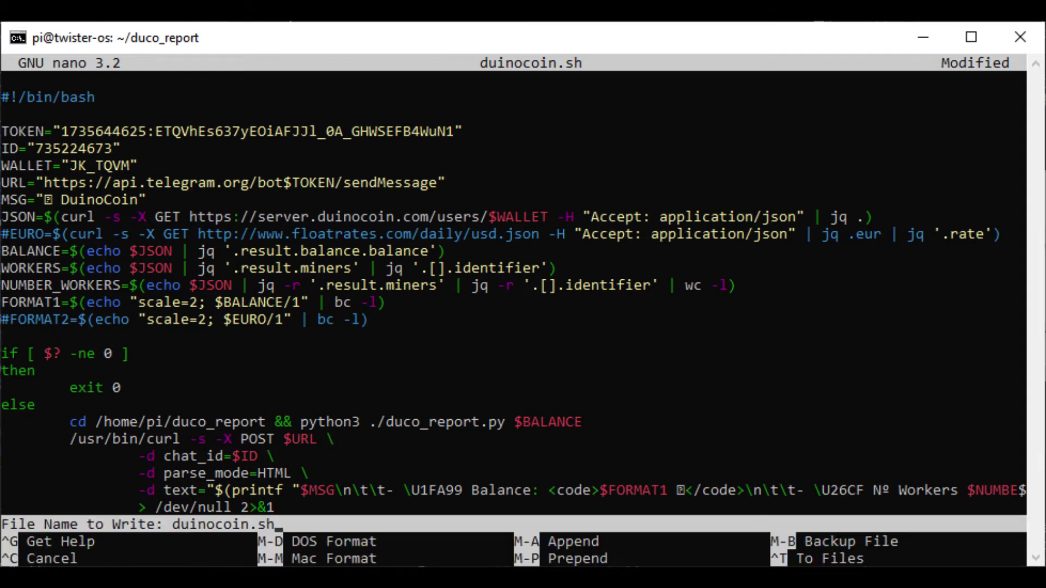
key(Return)
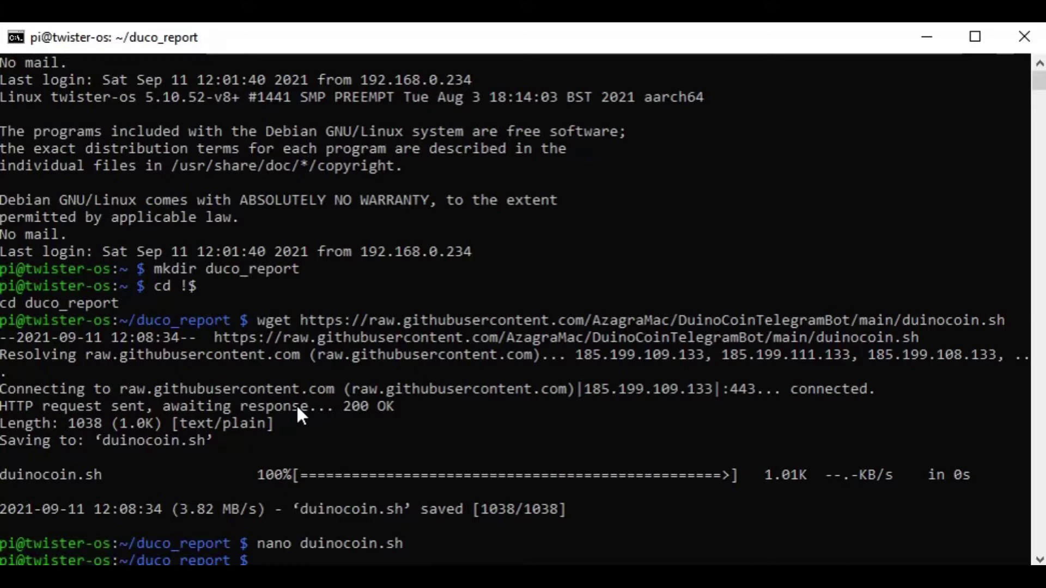
Make duinocoin.sh executable with chmod +x.
text(chmod)
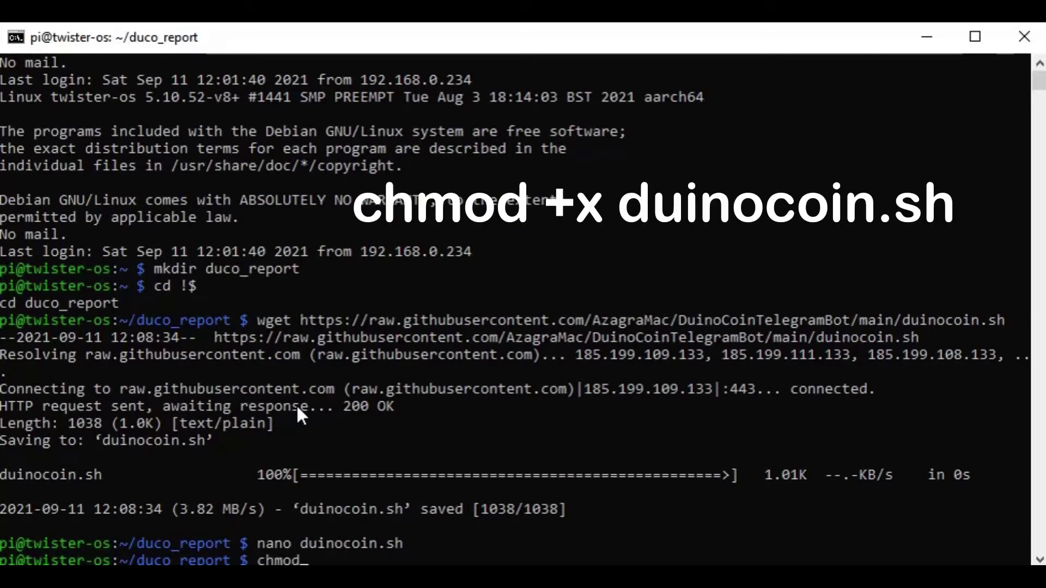
text( +x )
text(du)
key(Tab)
key(Return)
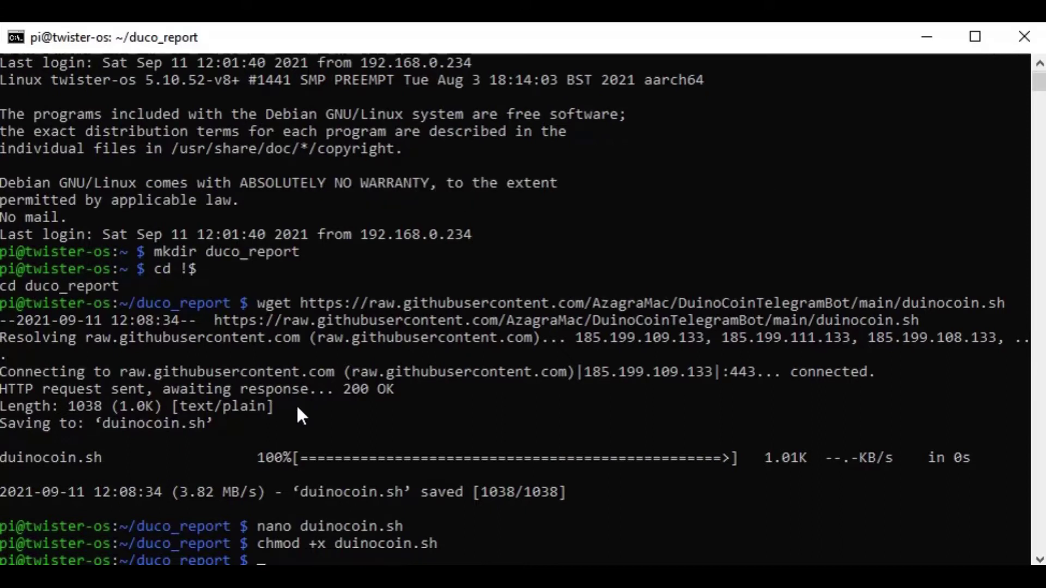
Enter commented-out lines for 'sudo apt install -y jq' and './duinocoin.sh'.
text(sudo apt install )
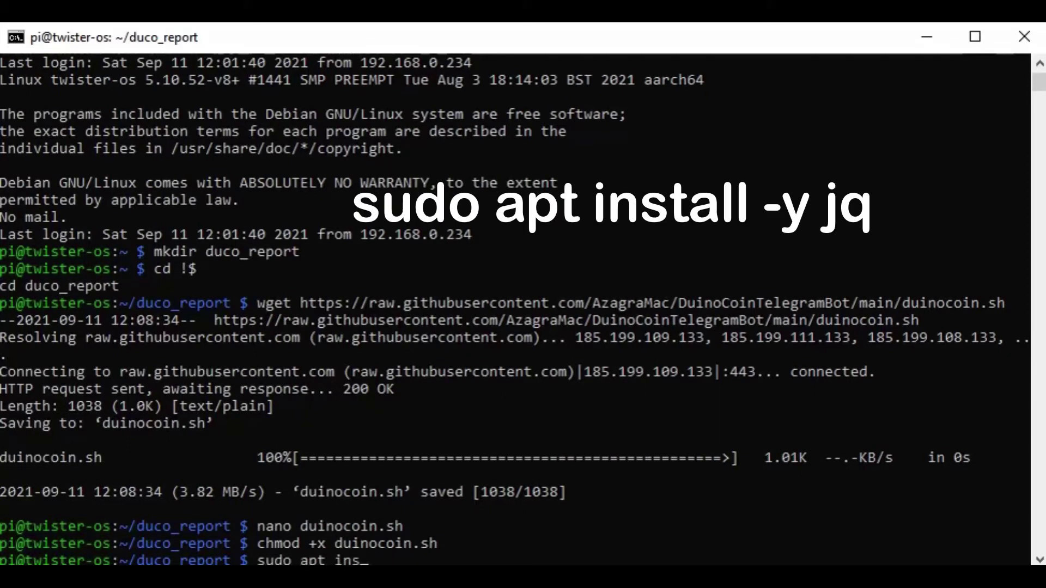
text(-y jq)
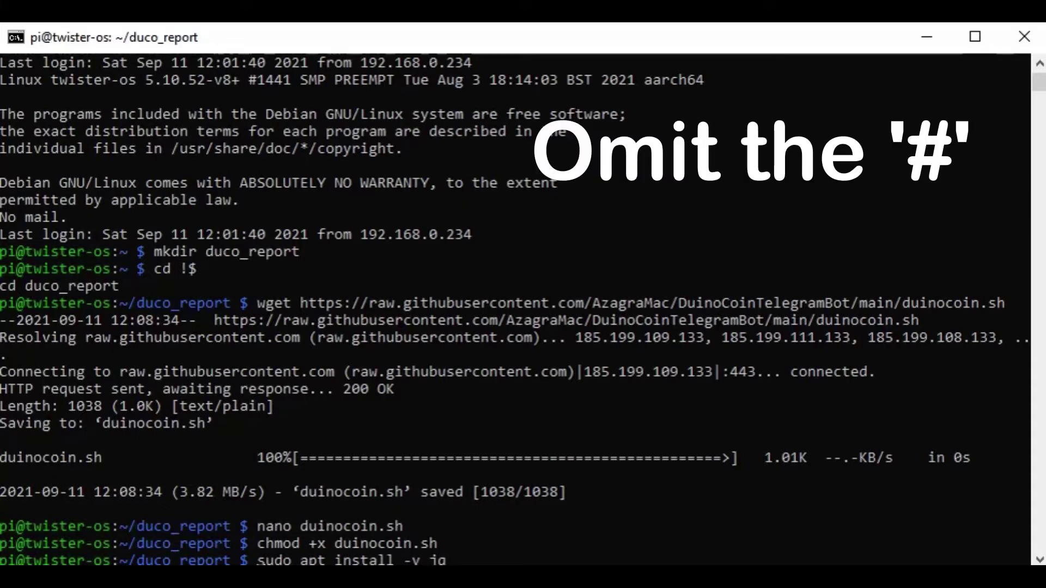
key(Home)
text(#)
key(Return)
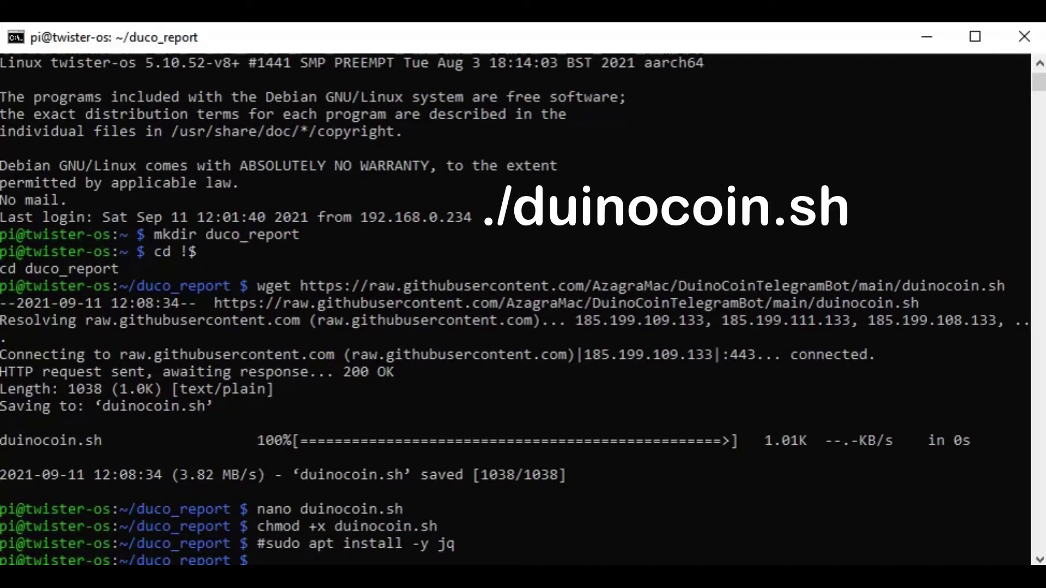
text(#./duino)
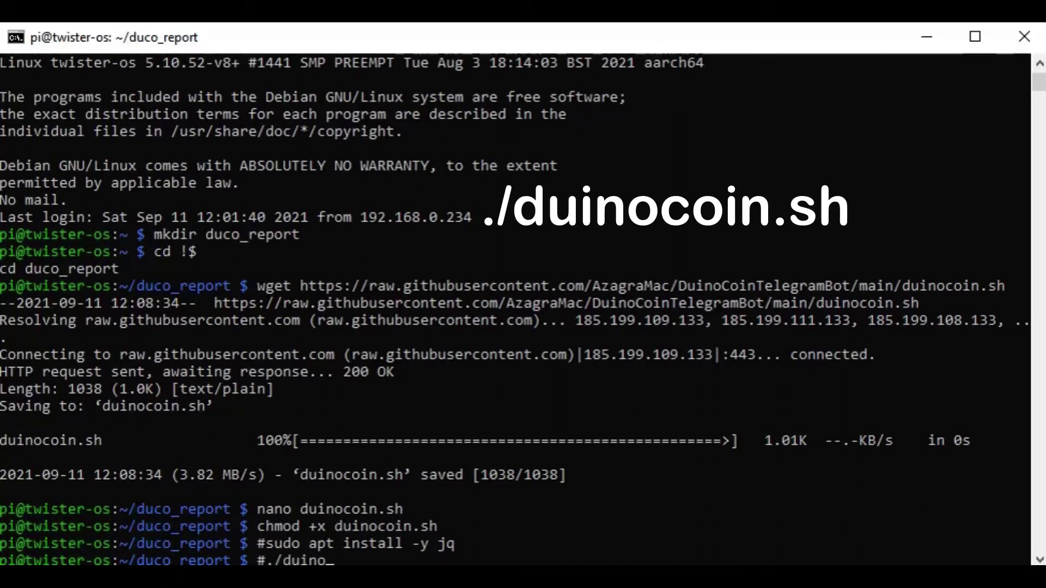
text(coin.sh)
key(Return)
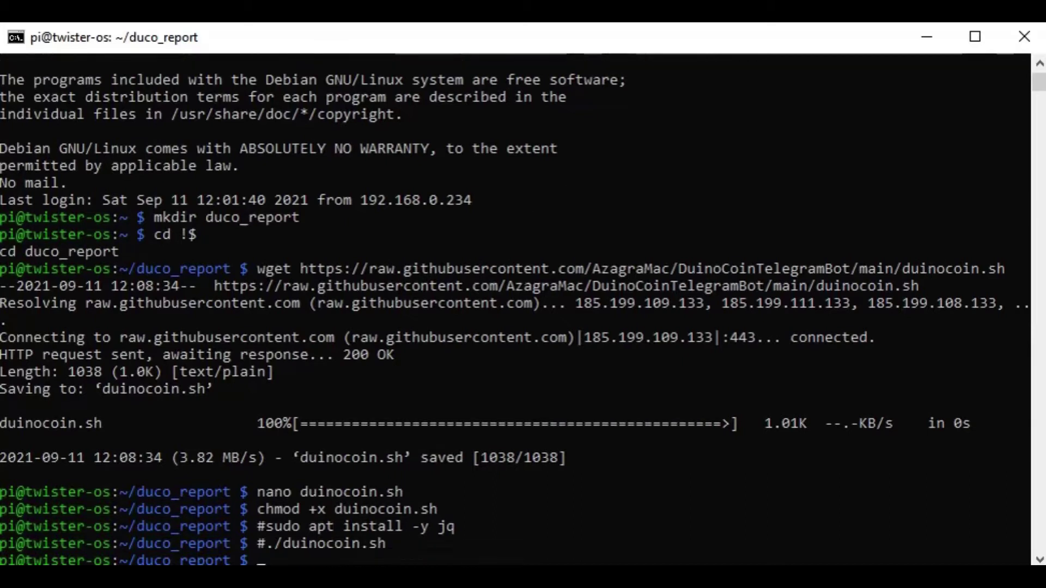
text(crontab -e)
Add a '00 8 * * *' duinocoin.sh crontab entry plus commented hourly and monthly lines, and save with :wq.
key(Return)
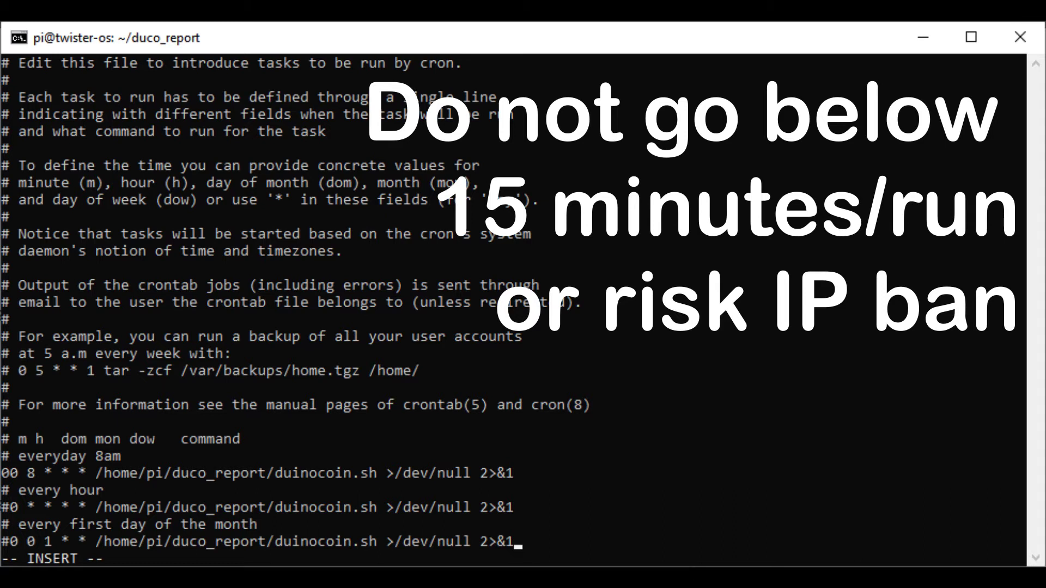
key(Escape)
text(:wq)
key(Return)
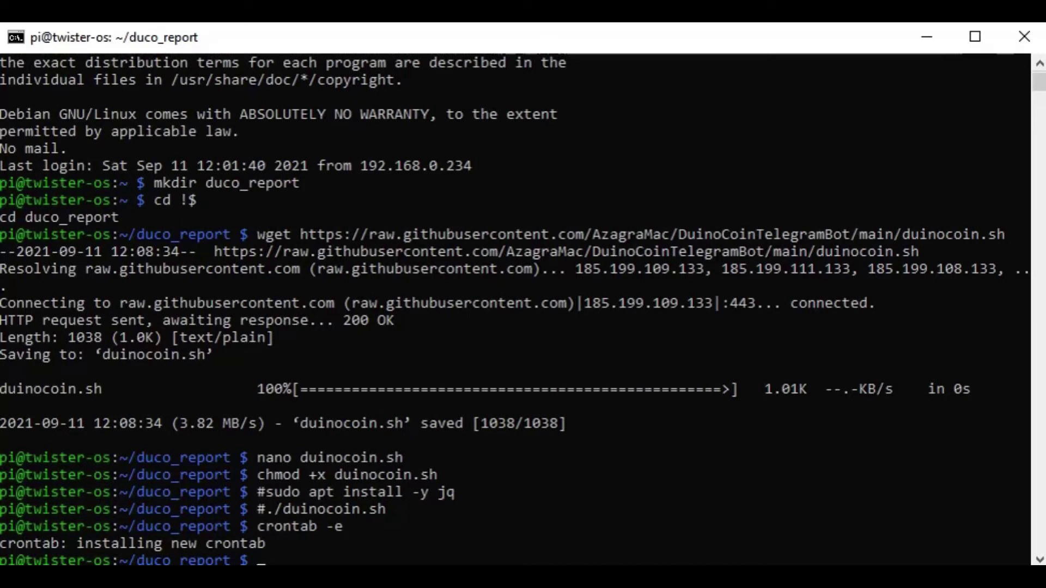
key(alt+Tab)
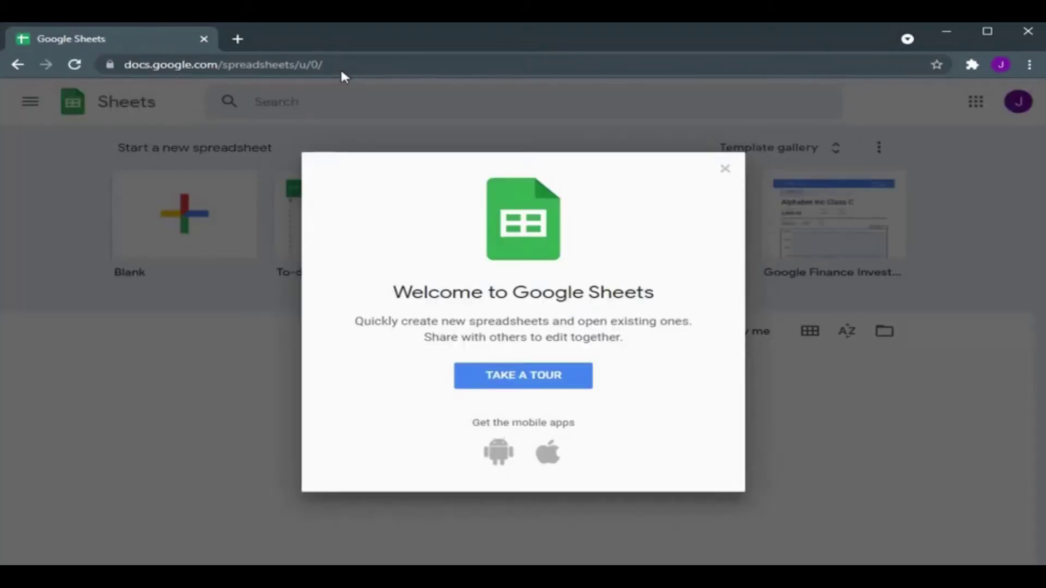
Start a blank spreadsheet and rename it DUCO_Report.
click(725, 168)
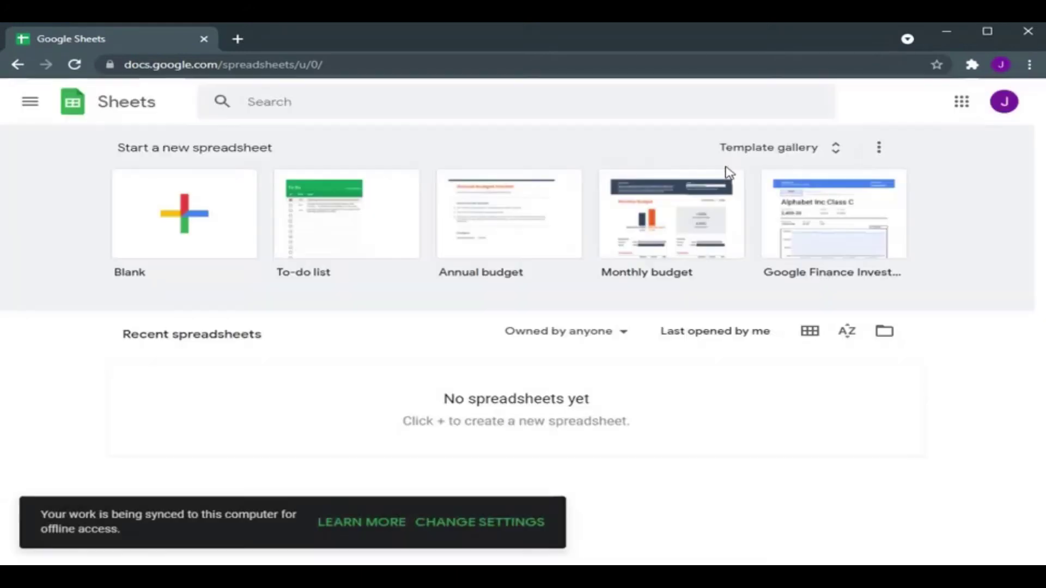
click(200, 225)
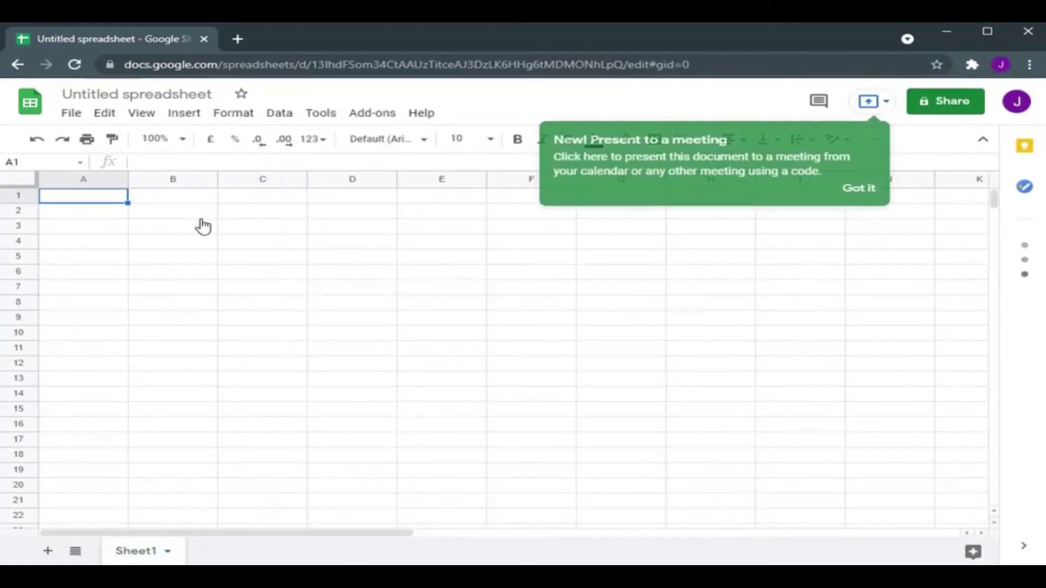
click(858, 188)
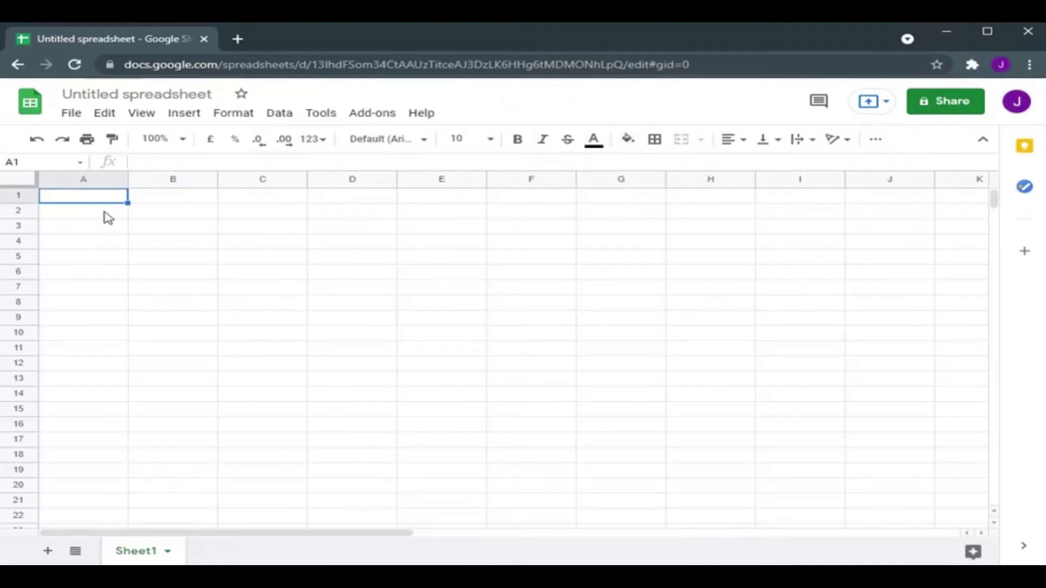
click(122, 95)
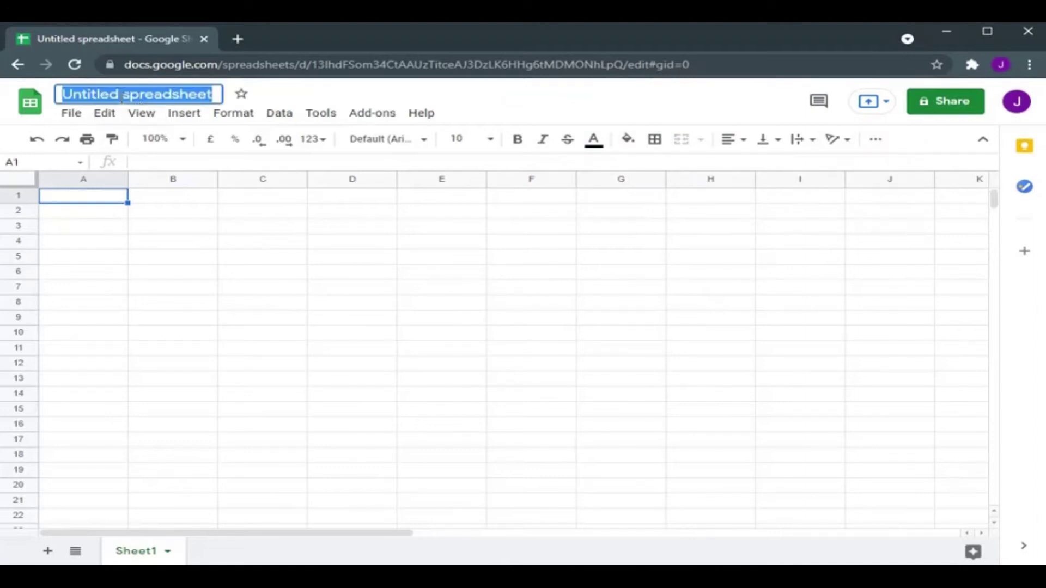
text(DUCO)
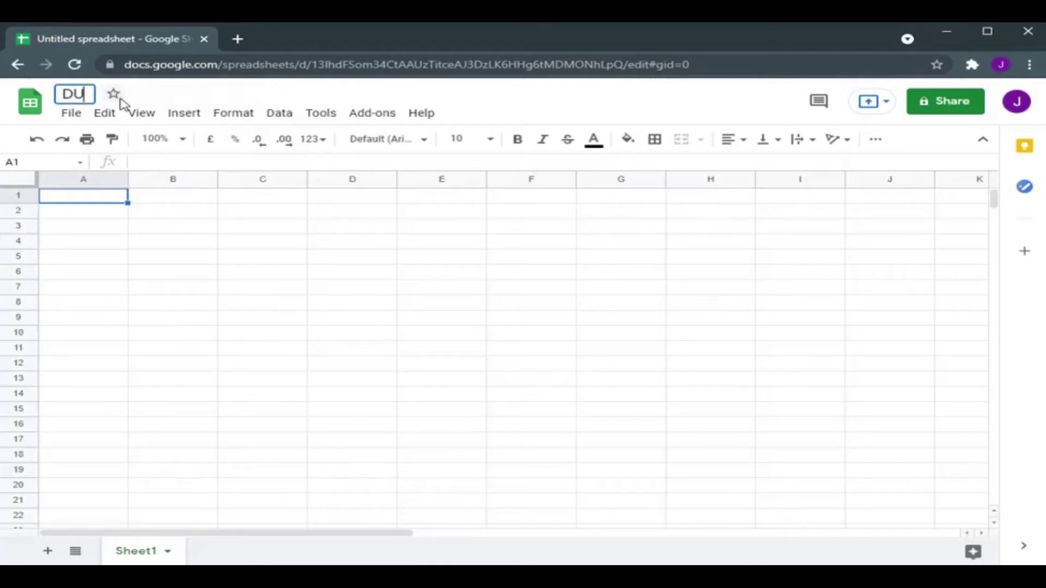
text(_Report)
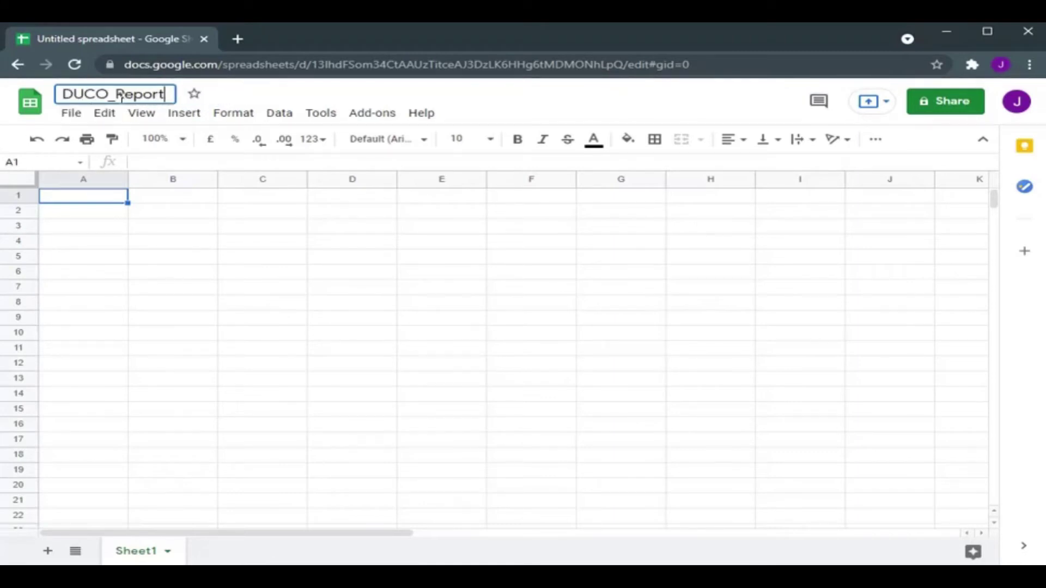
key(Return)
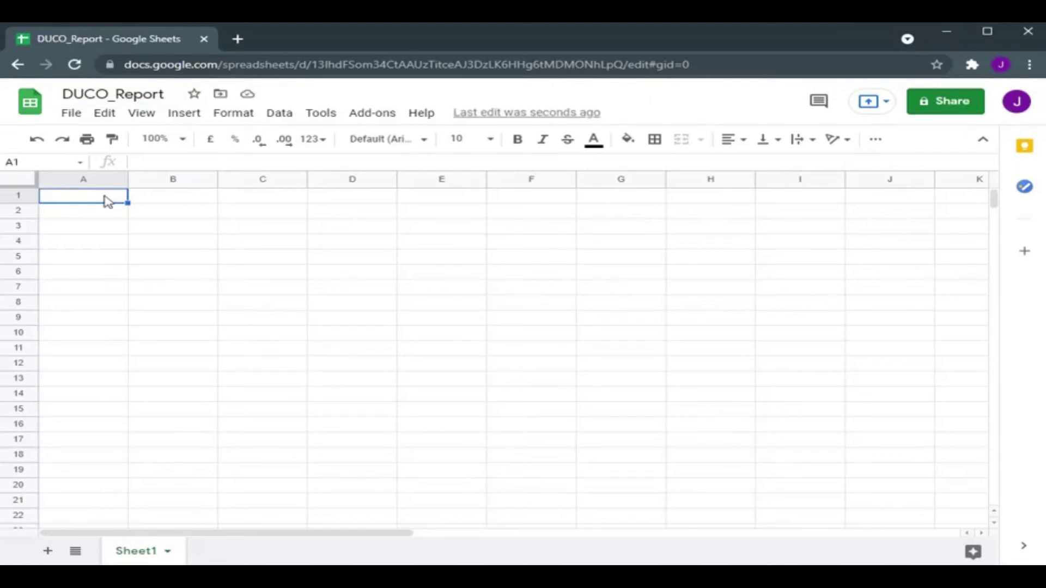
Enter the headers Datetime, Earning and Delta in cells A1 to C1.
text(Date)
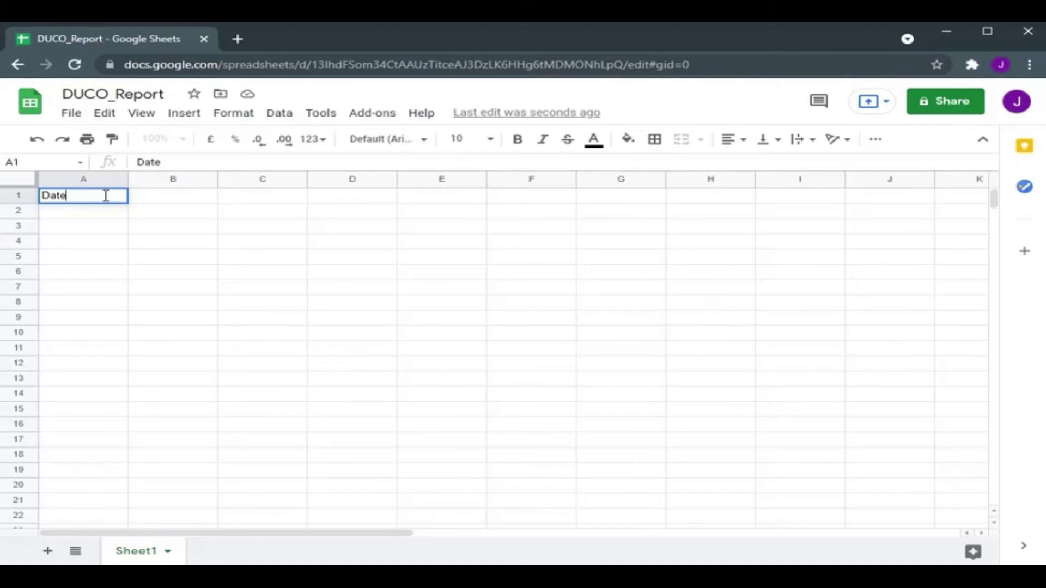
text(time)
key(Tab)
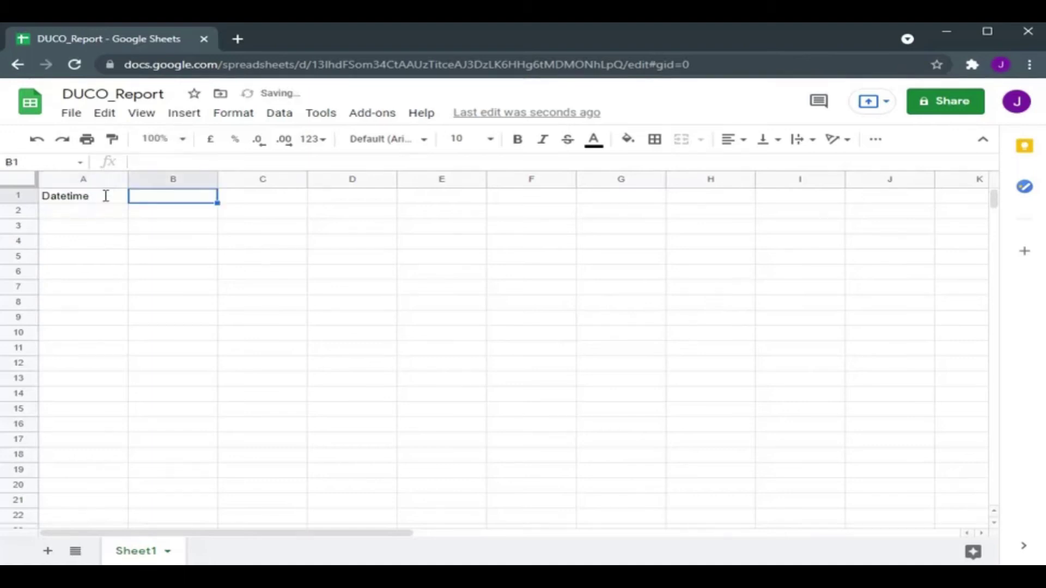
text(Earning)
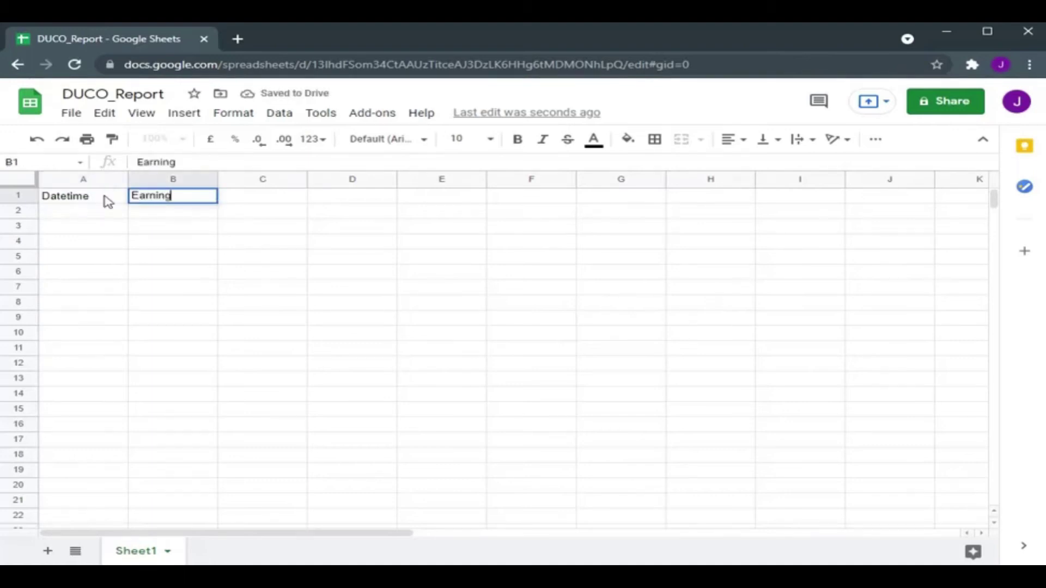
key(Tab)
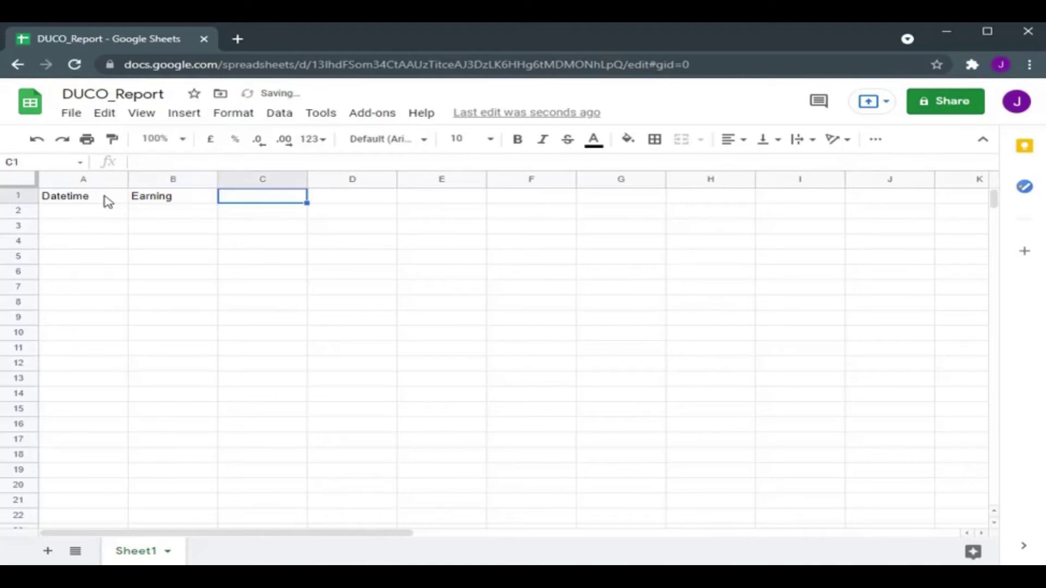
text(Delta)
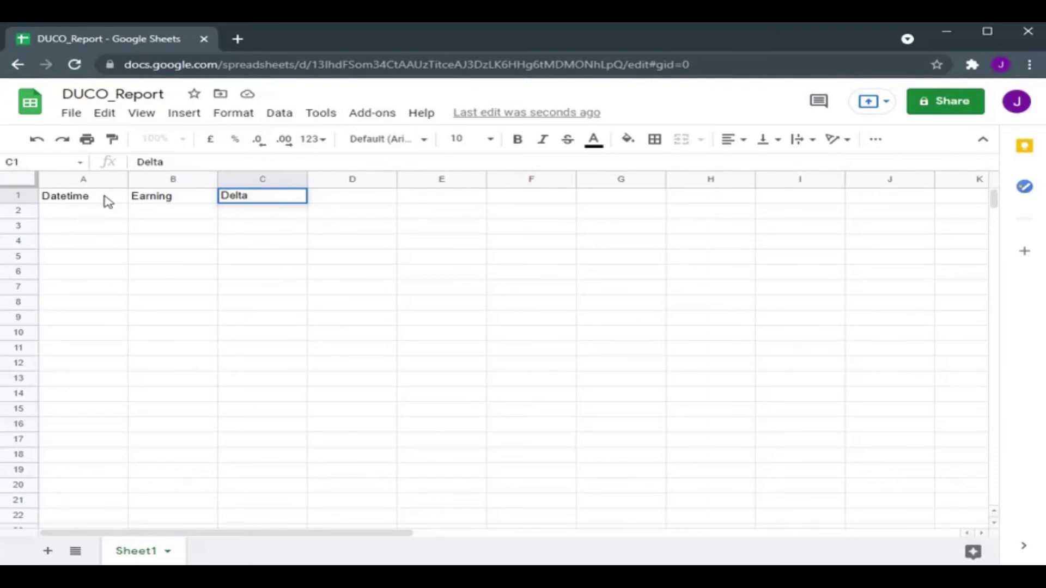
key(Return)
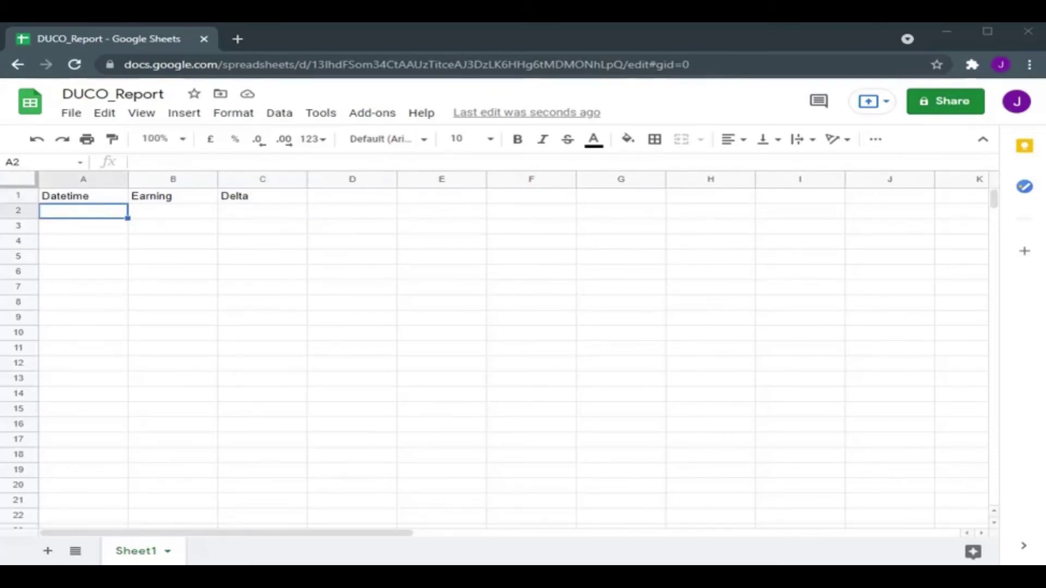
Go to console.developers.google.com in a new tab and accept the Google Cloud terms of service.
click(235, 40)
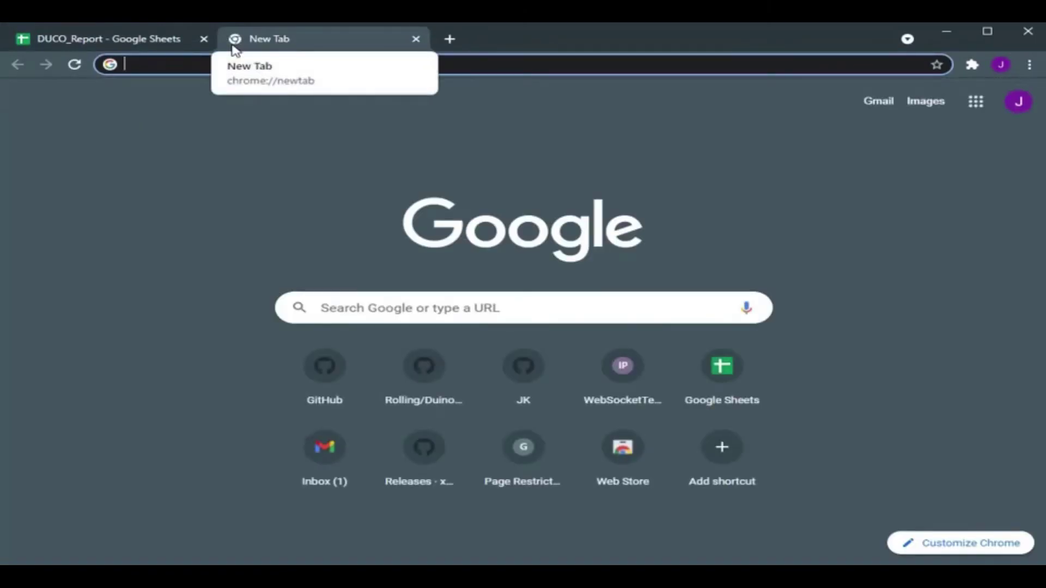
text(console)
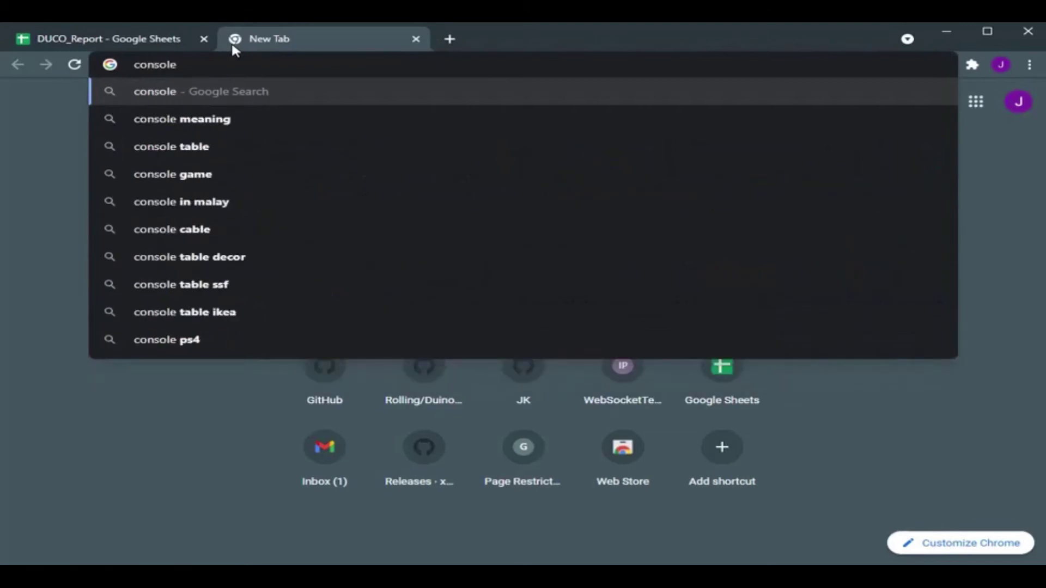
text(.developers)
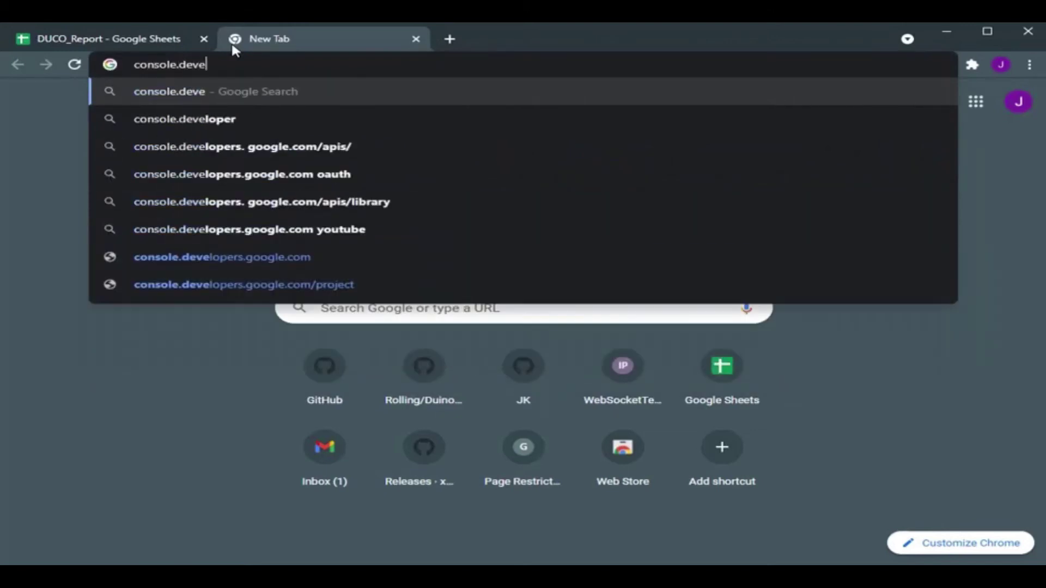
text(.google.com)
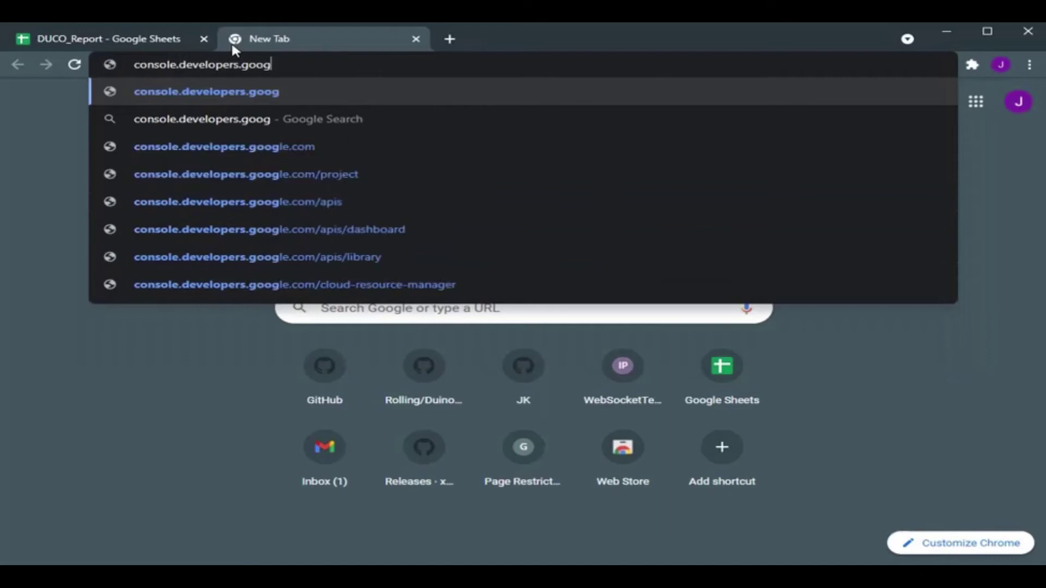
key(Return)
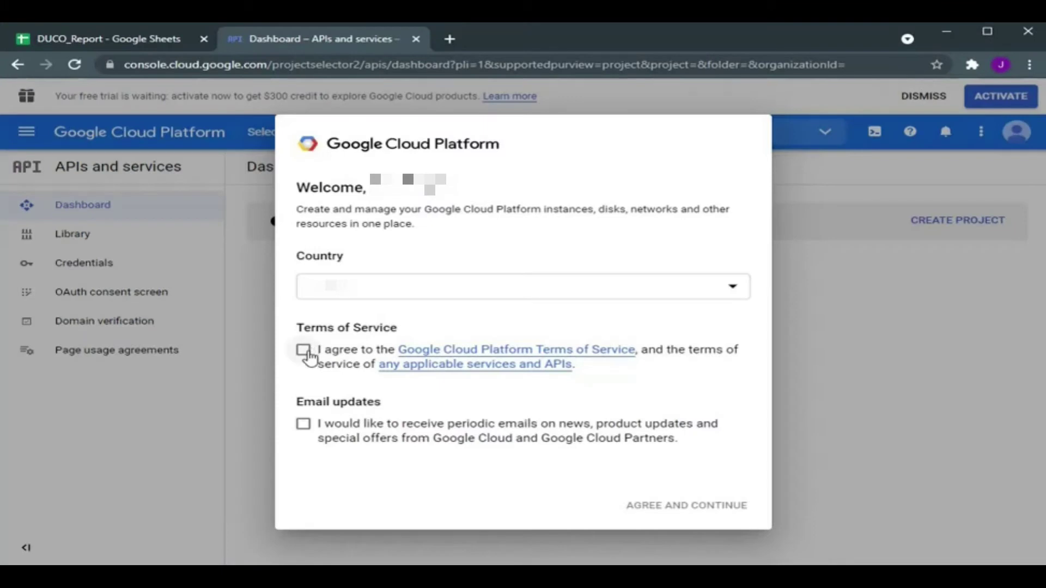
click(308, 354)
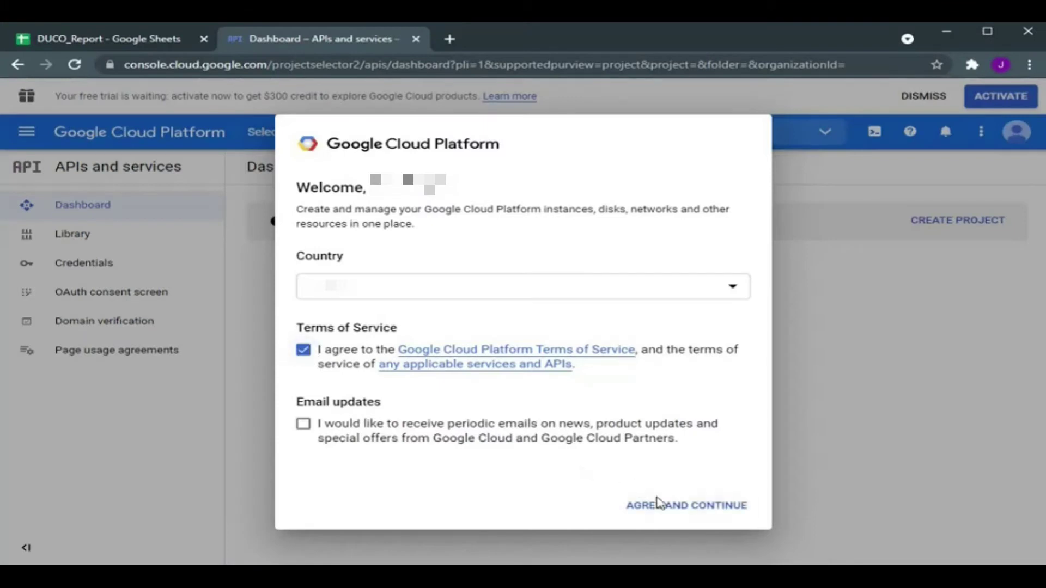
click(665, 507)
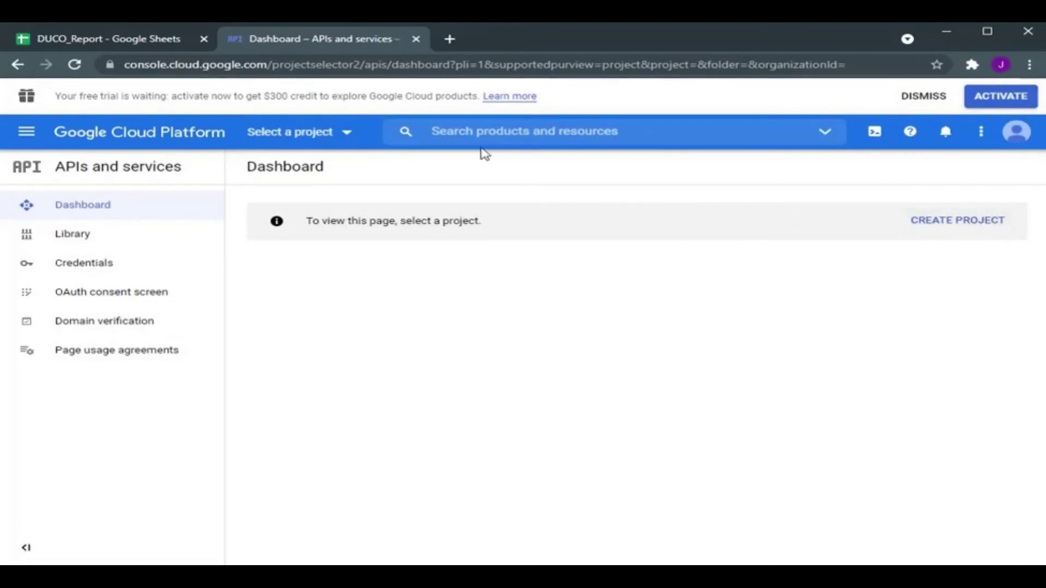
click(350, 133)
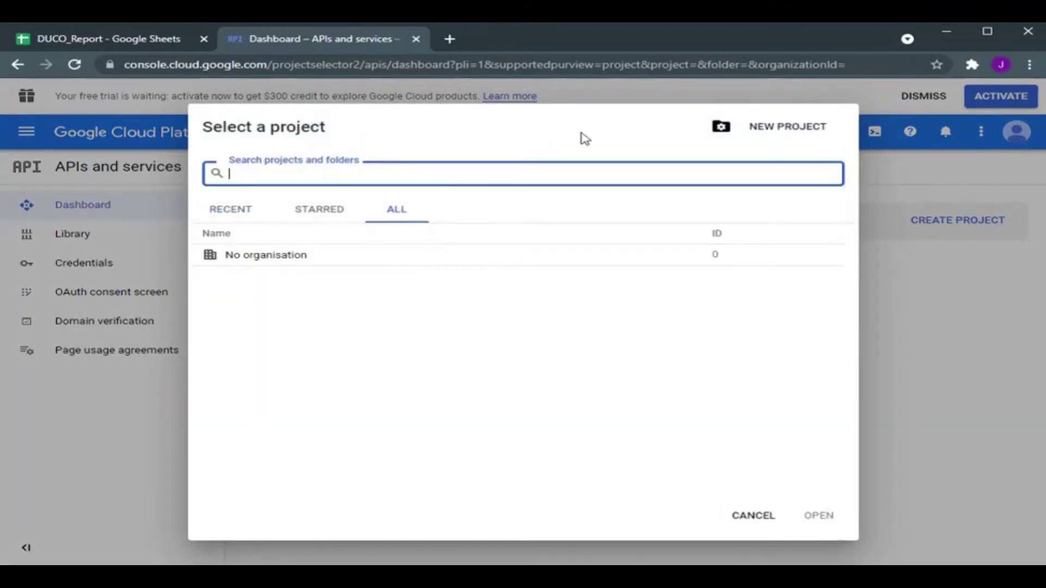
Create a new Google Cloud project named Duino.
click(787, 130)
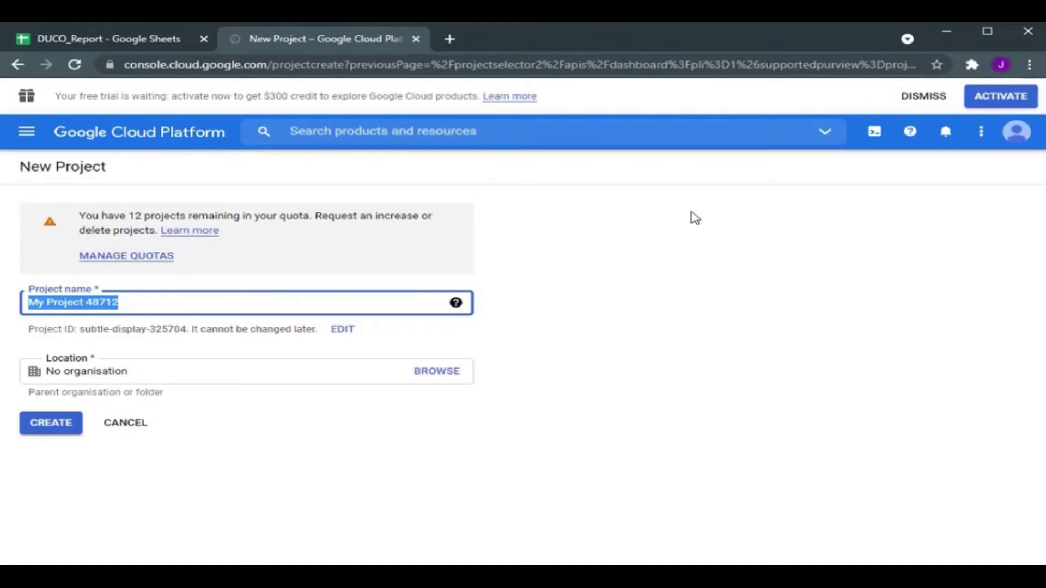
text(Duin)
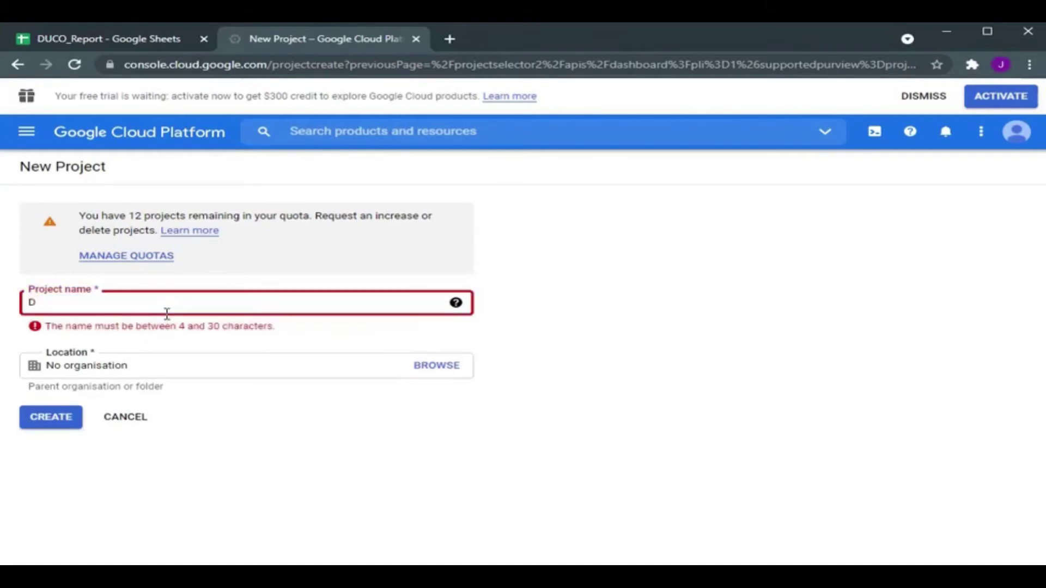
text(o)
click(52, 426)
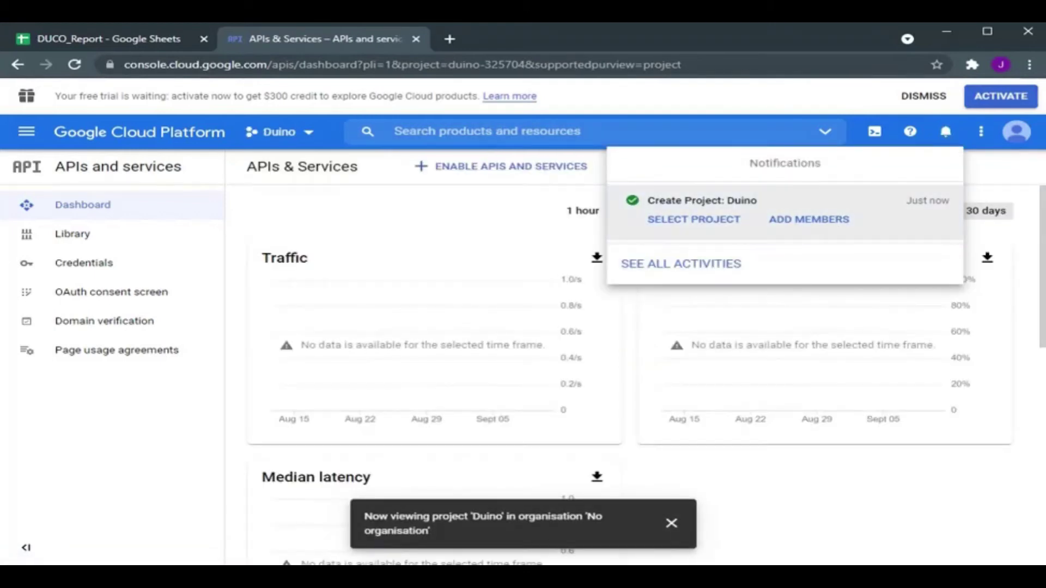
Search the API library for 'sheets' and enable the Google Sheets API.
click(462, 171)
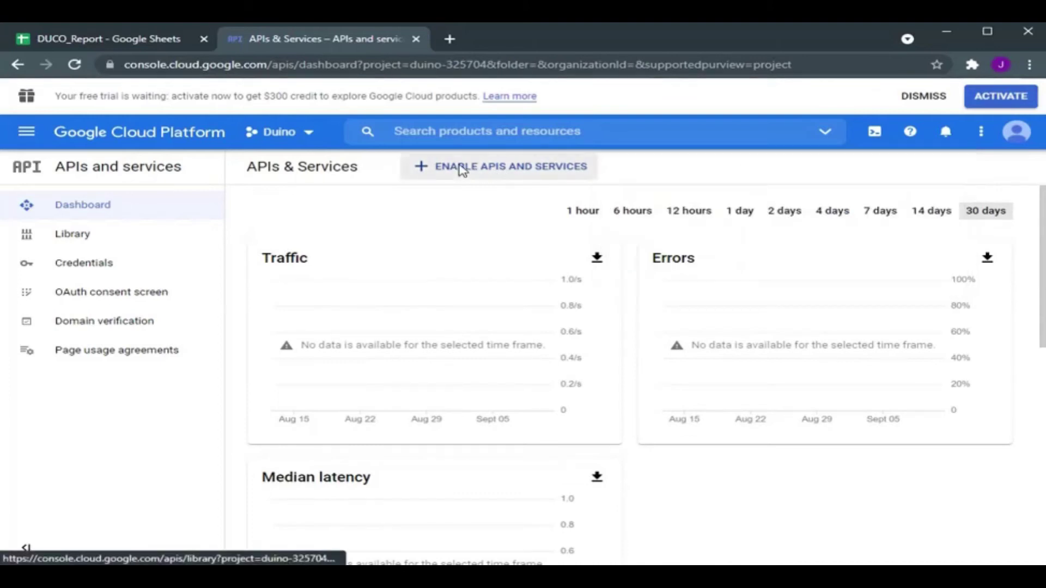
click(460, 169)
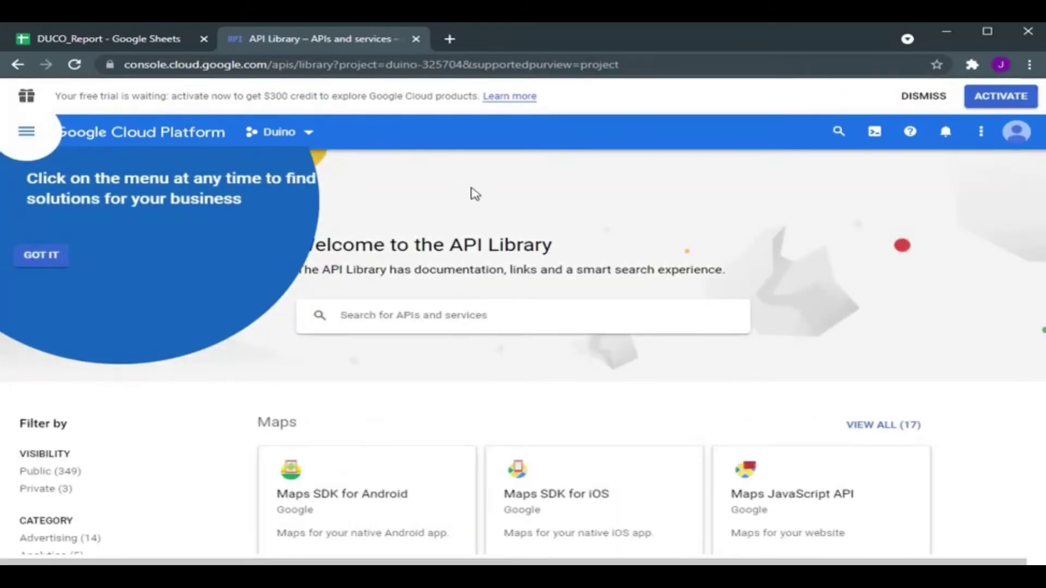
click(31, 257)
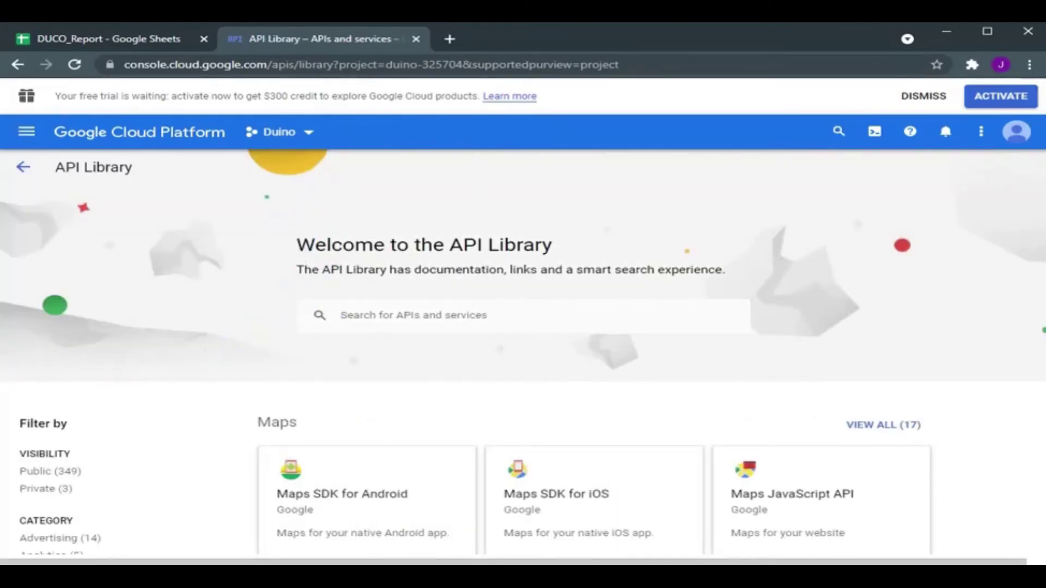
click(418, 315)
text(sheets)
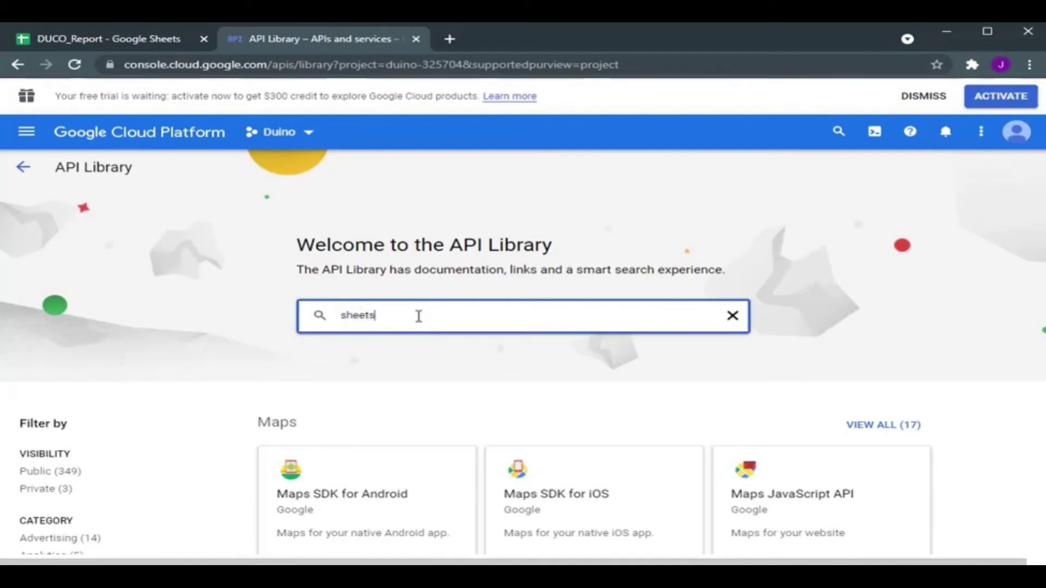
key(Return)
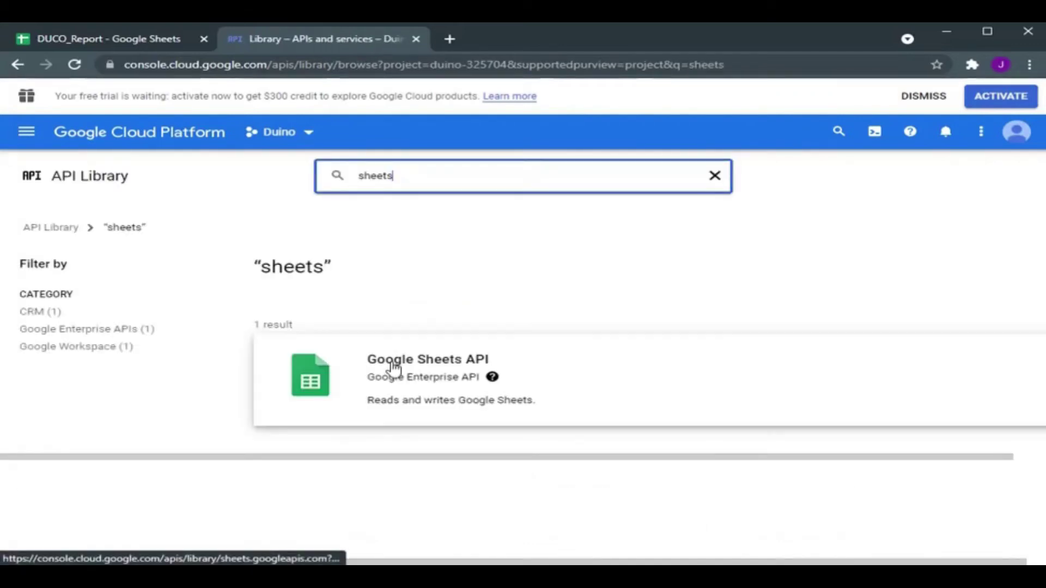
click(395, 370)
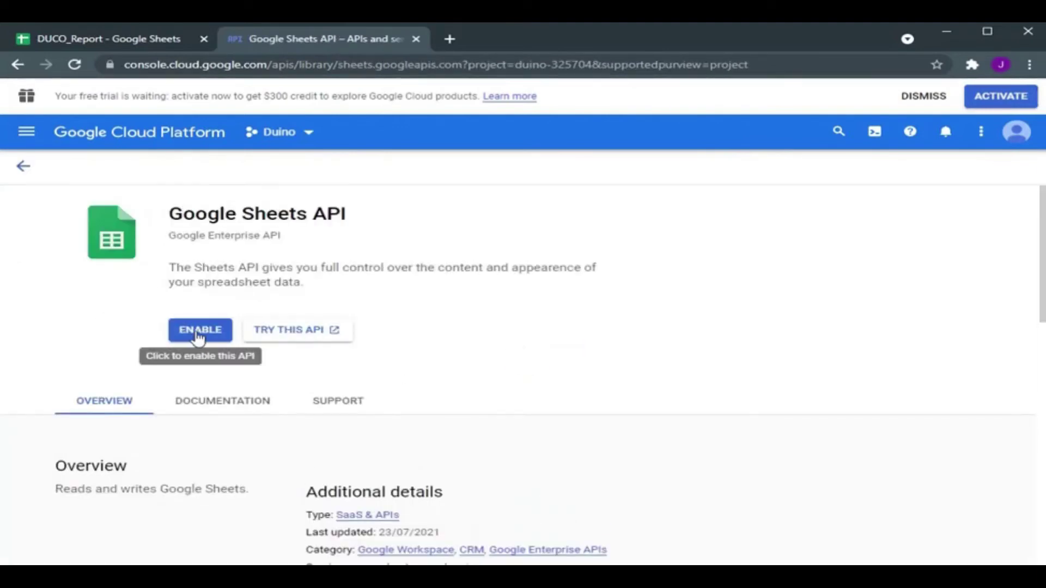
click(197, 336)
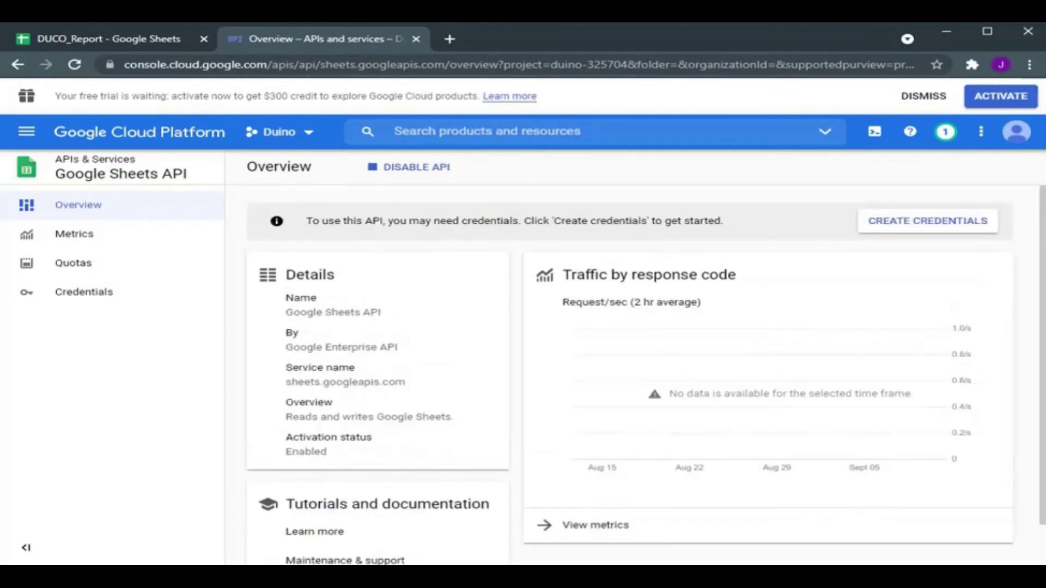
Begin credentials for Google Sheets API accessing application data, not run on Google compute services.
click(937, 230)
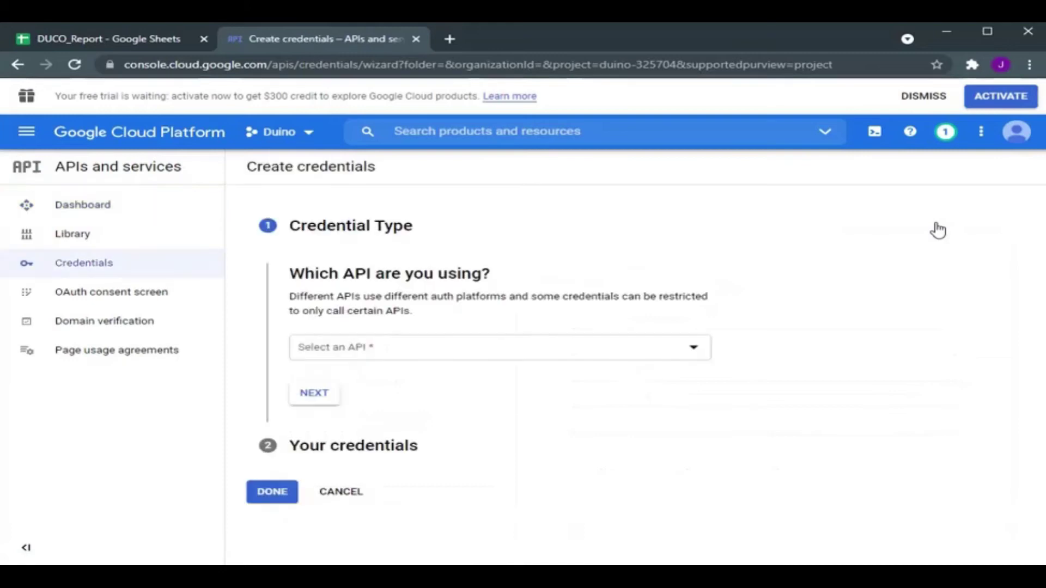
click(693, 353)
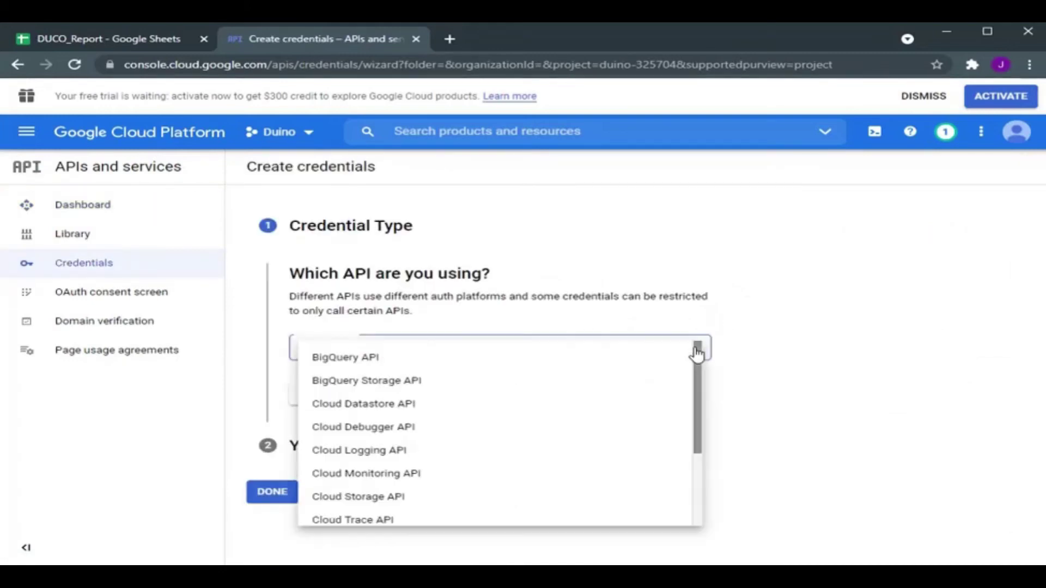
scroll(667, 381, down, 3)
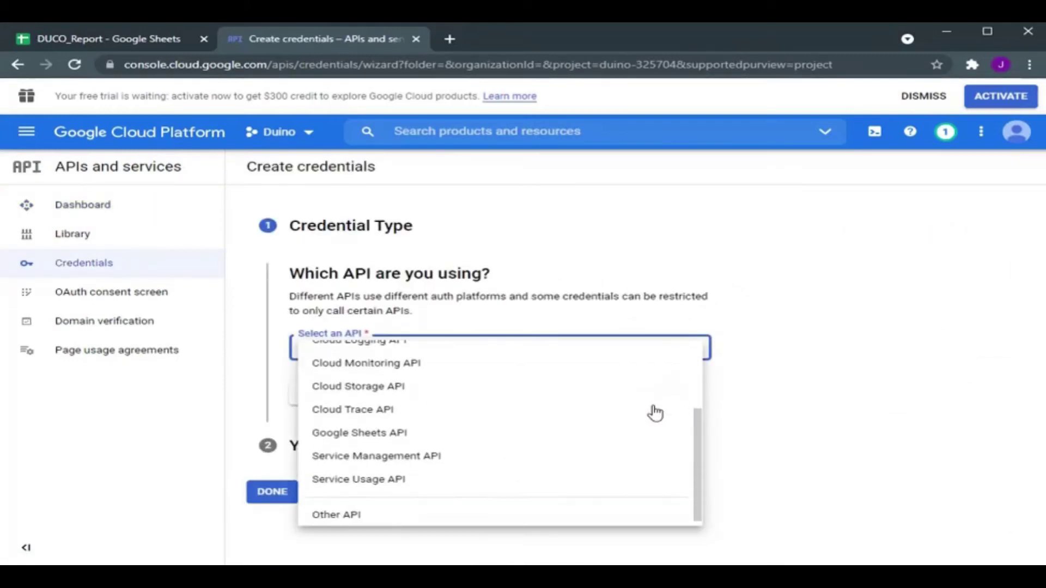
click(395, 430)
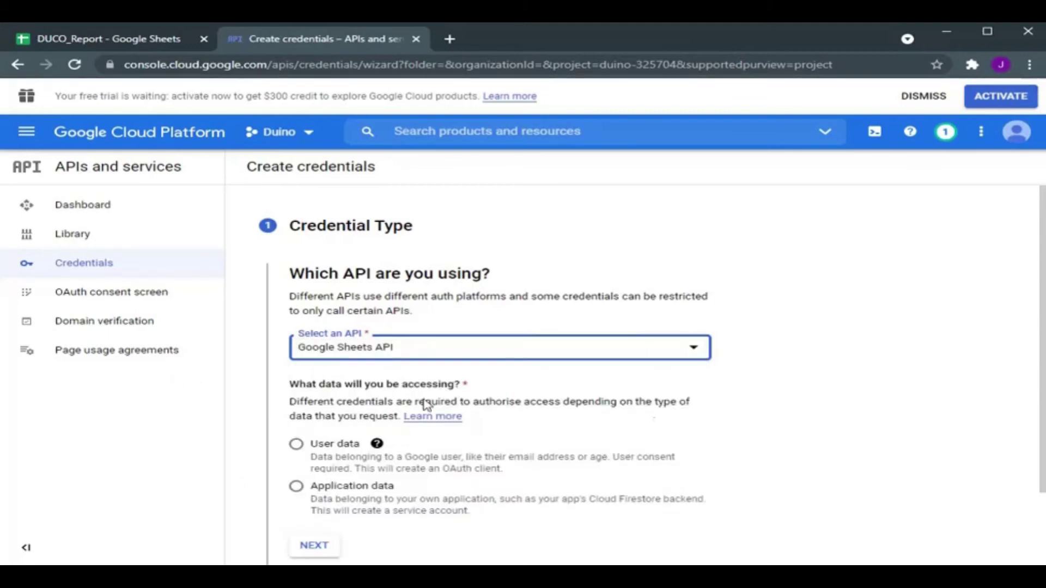
scroll(701, 397, down, 1)
scroll(701, 397, down, 1)
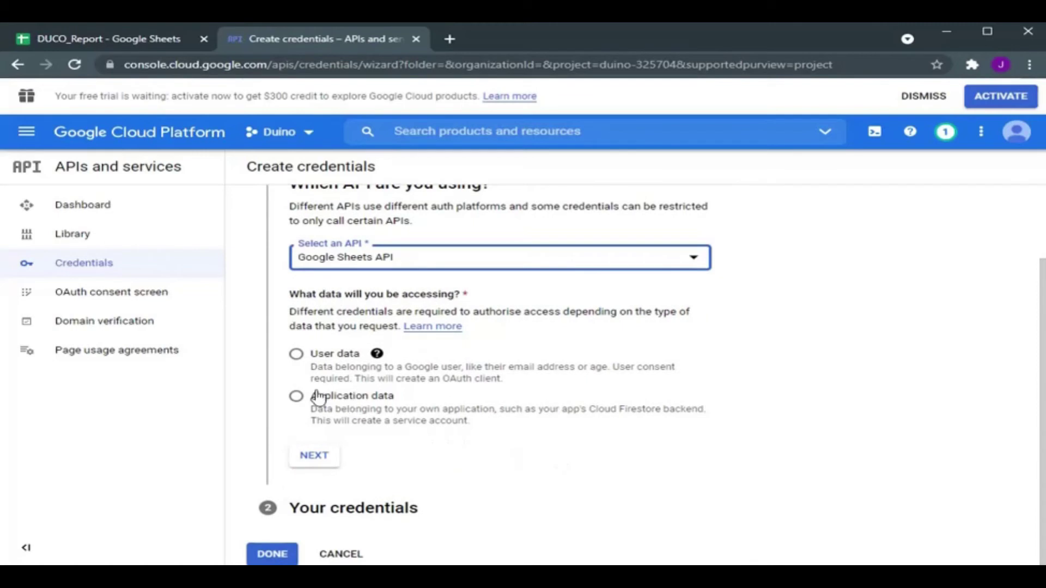
click(297, 397)
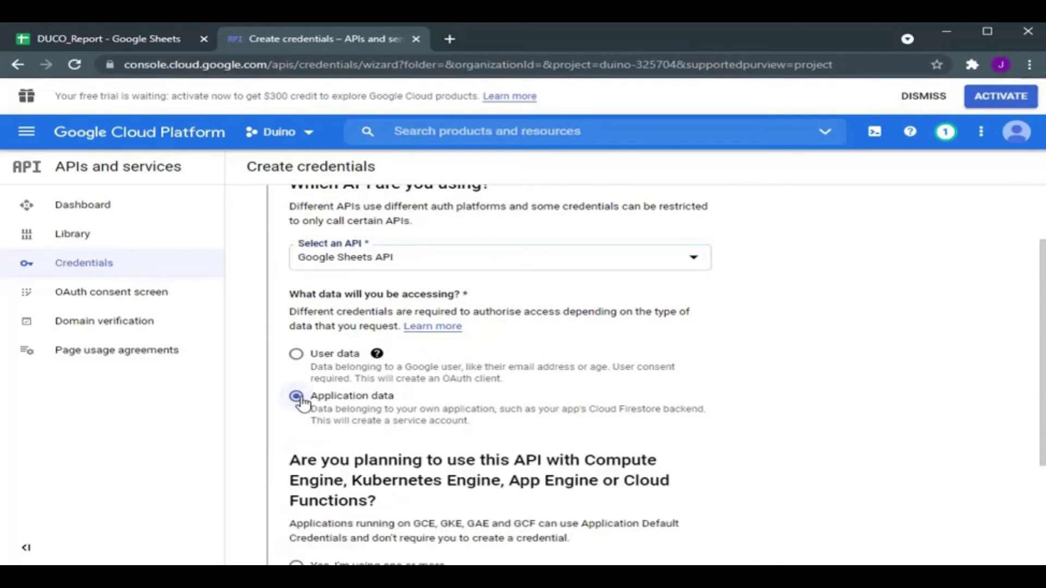
scroll(567, 381, down, 3)
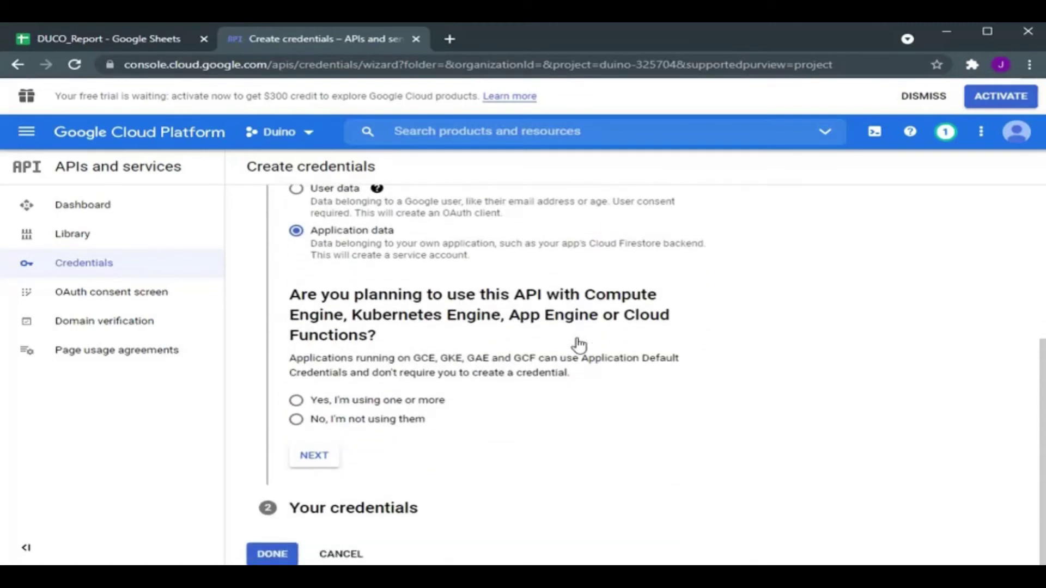
click(304, 424)
Create the duino-tracker service account without granting any project roles.
click(312, 457)
text(duino-)
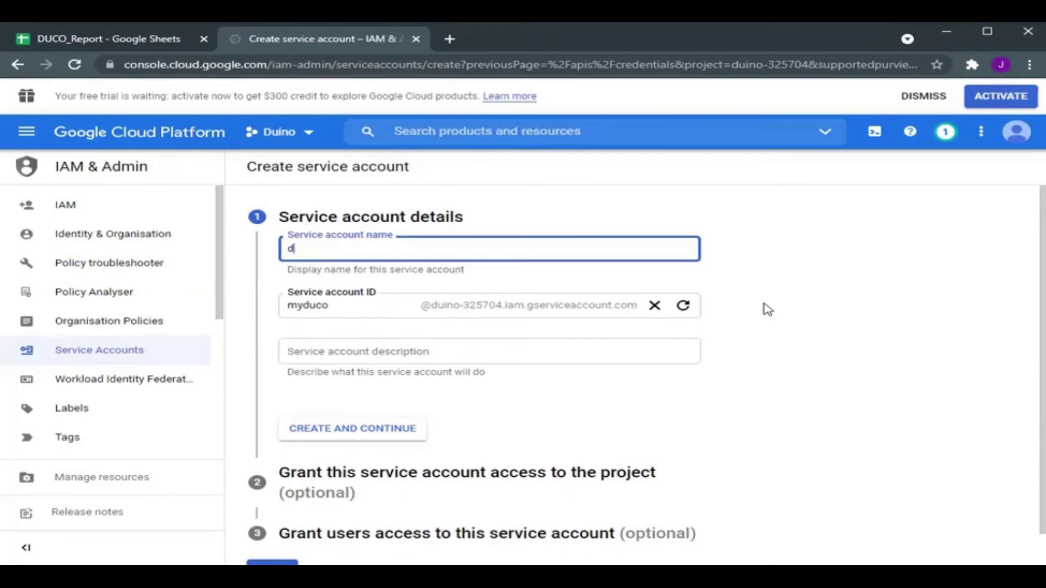
text(tracker)
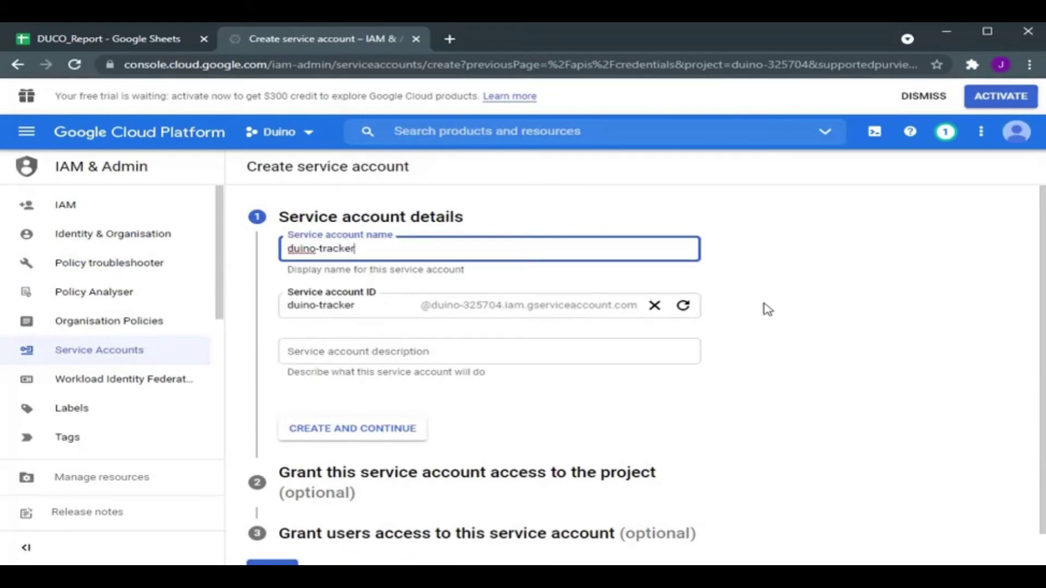
scroll(667, 385, down, 1)
click(351, 406)
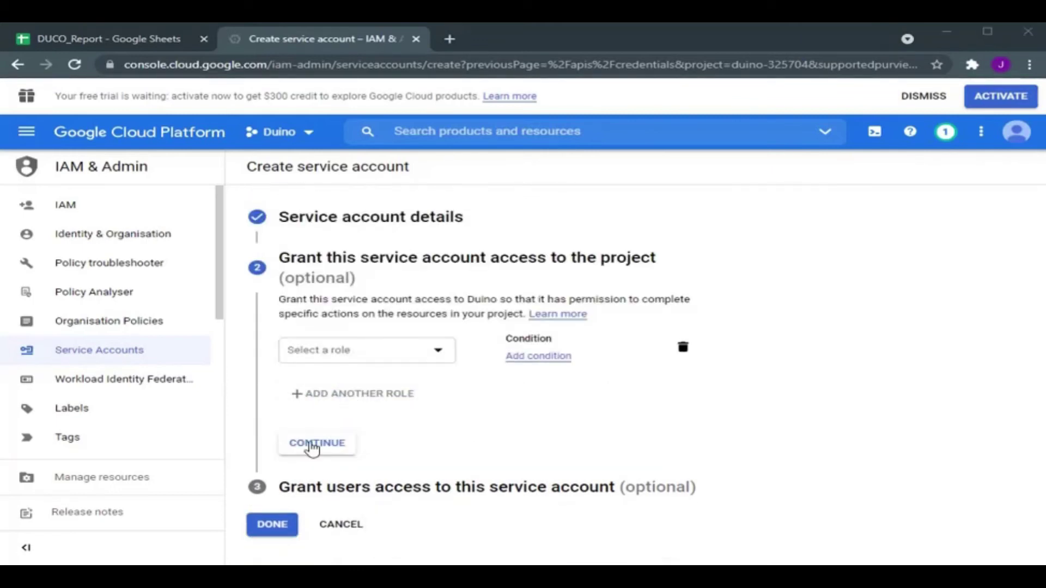
click(311, 442)
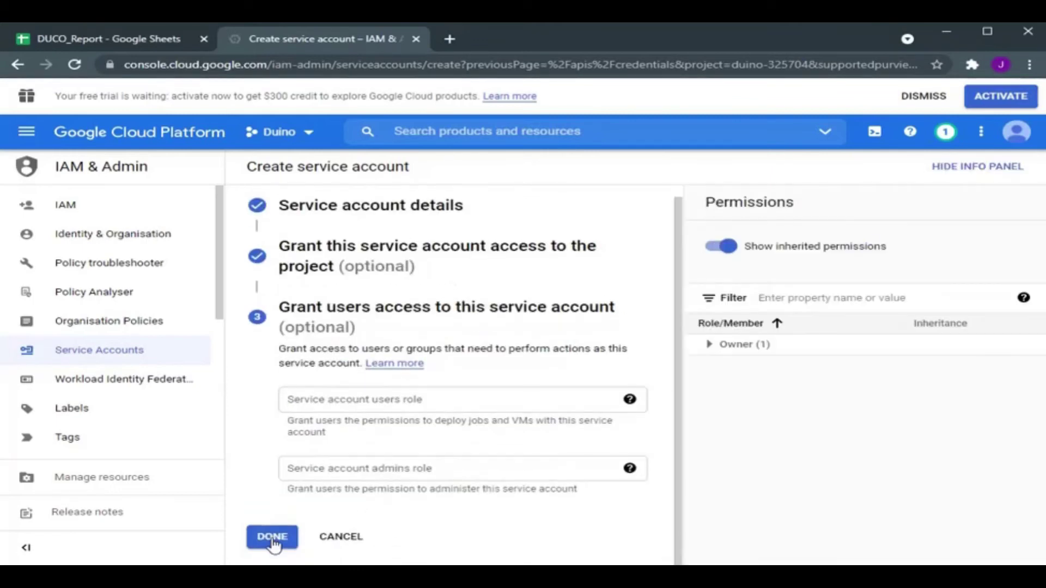
click(272, 538)
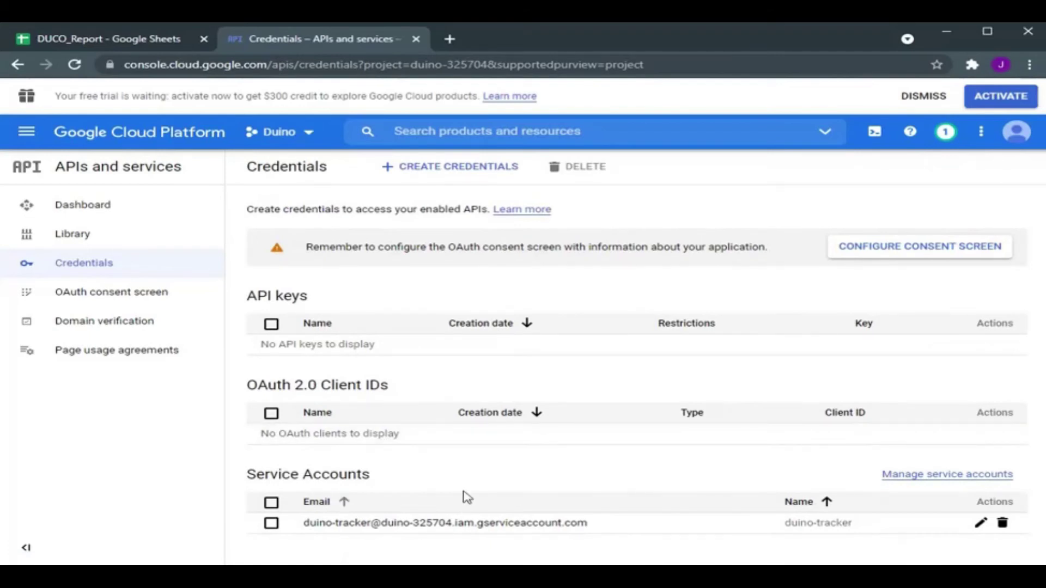
Create a new JSON private key for the duino-tracker service account and download the key file.
click(469, 524)
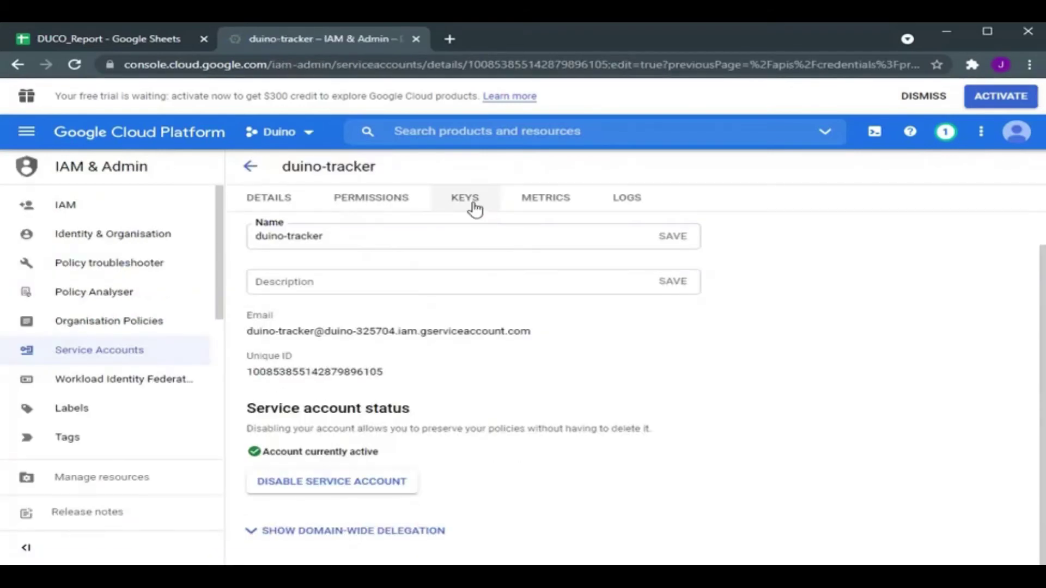
click(469, 205)
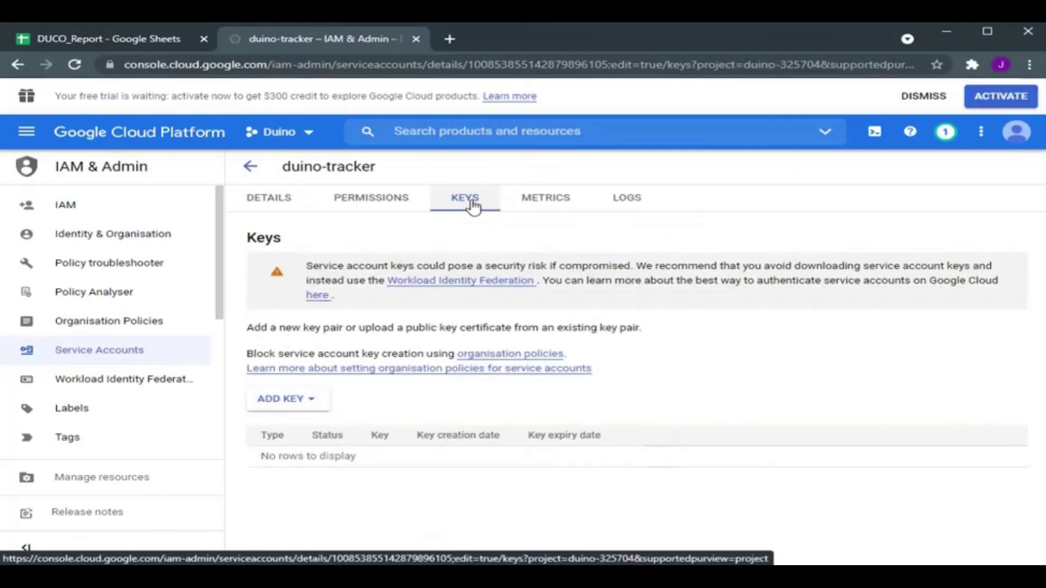
click(316, 403)
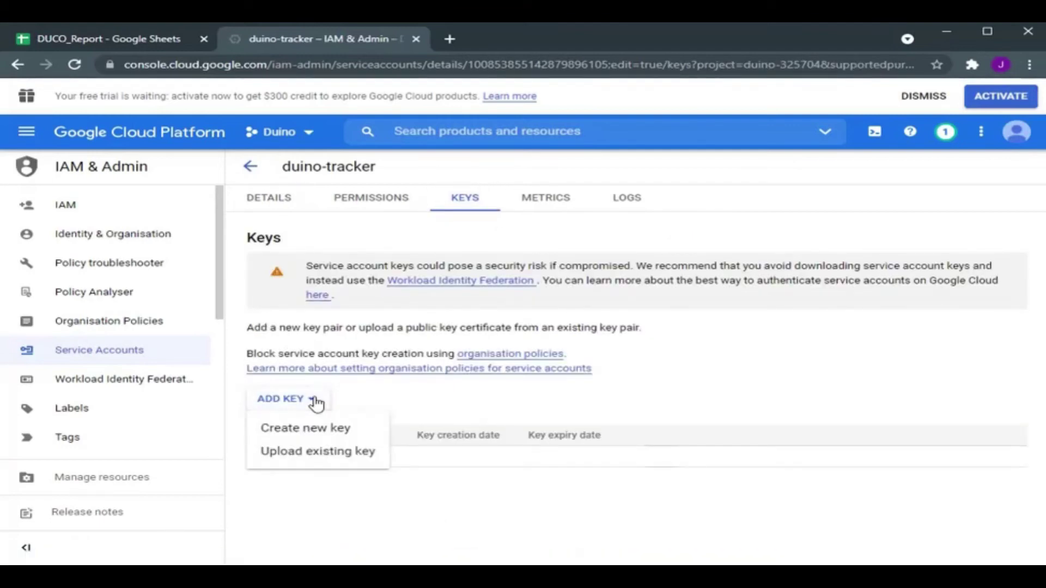
click(333, 428)
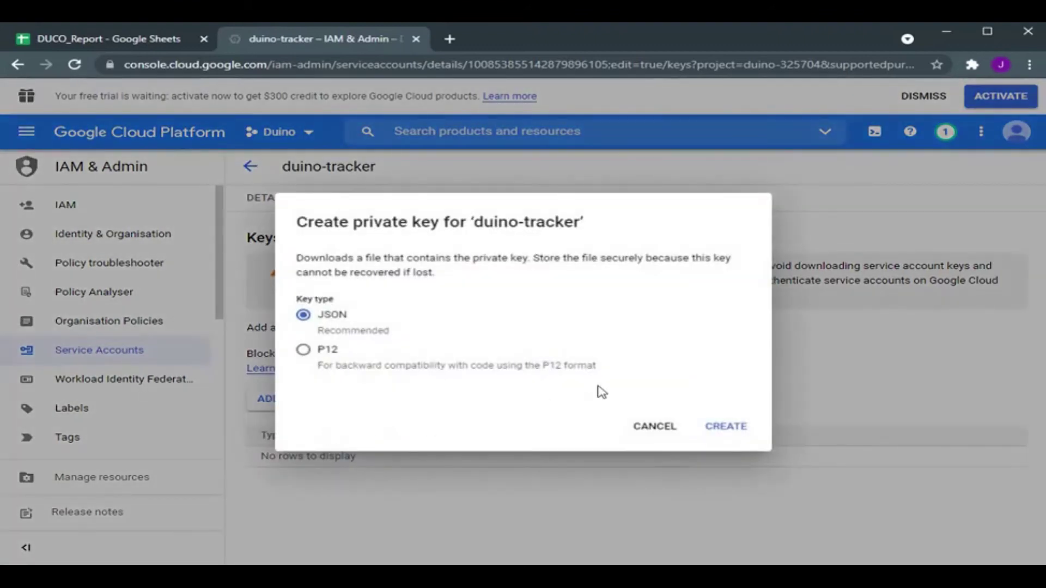
click(723, 434)
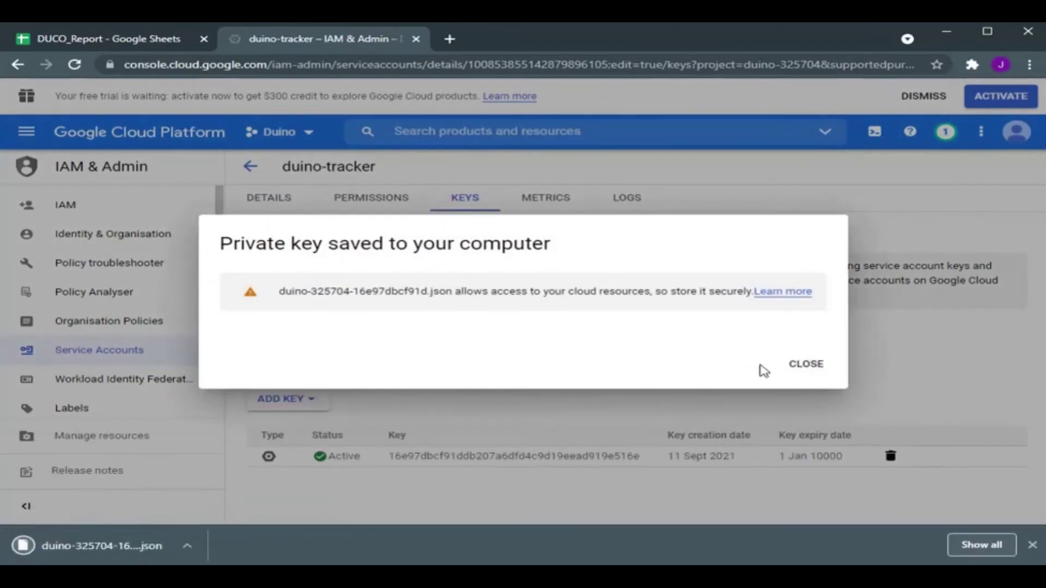
click(805, 372)
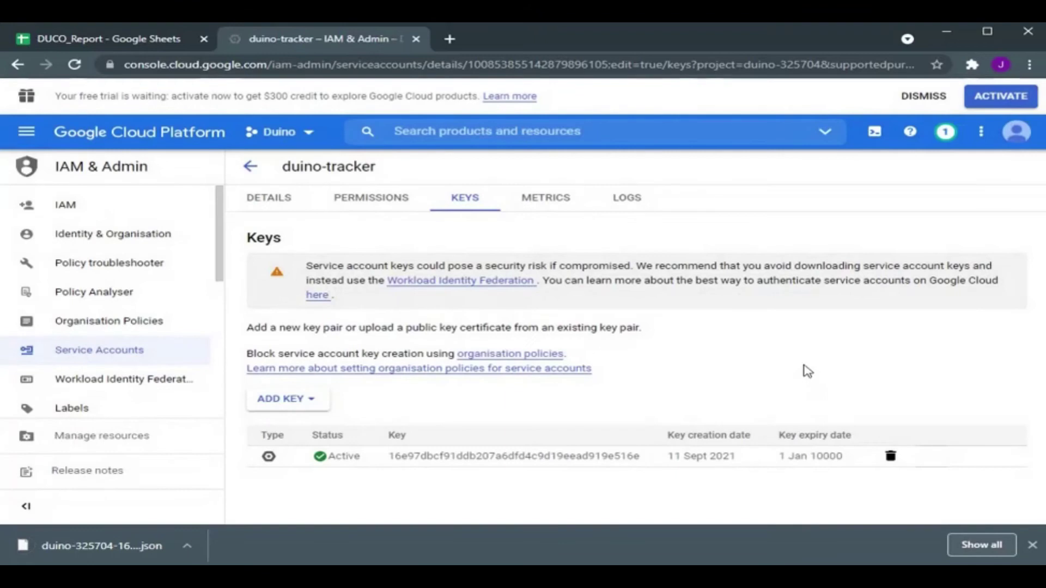
On the Raspberry Pi, grep the duino-325704 key file for its client_email and copy that address.
key(alt+Tab)
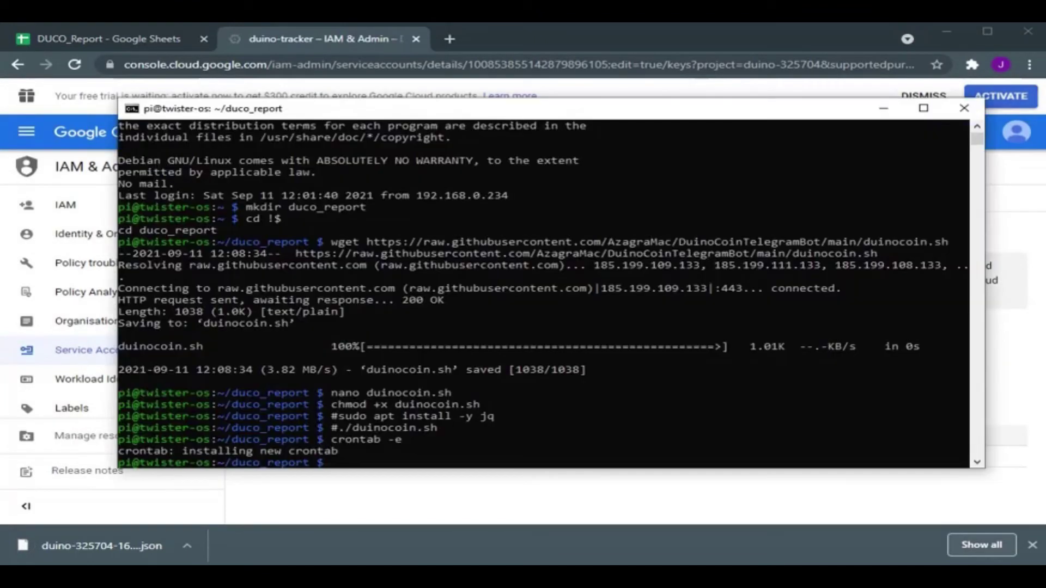
text(ls)
key(Return)
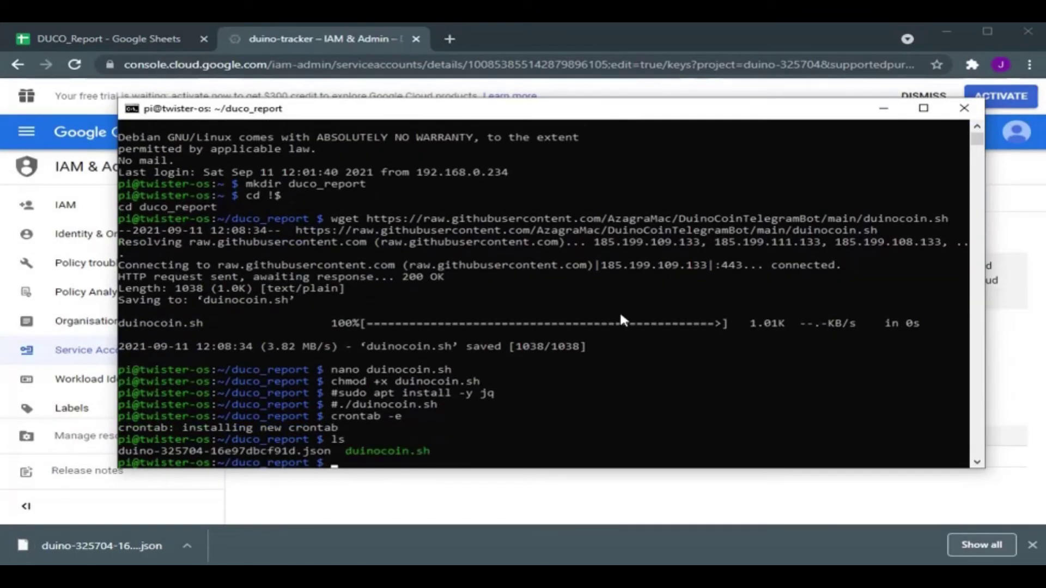
text(grep email )
text(duino-)
key(Tab)
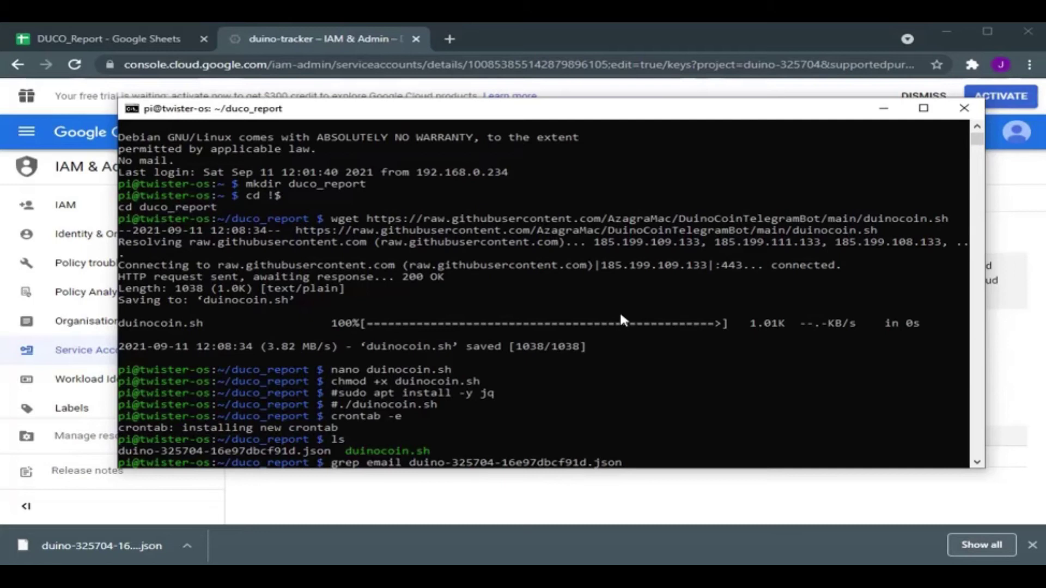
key(Return)
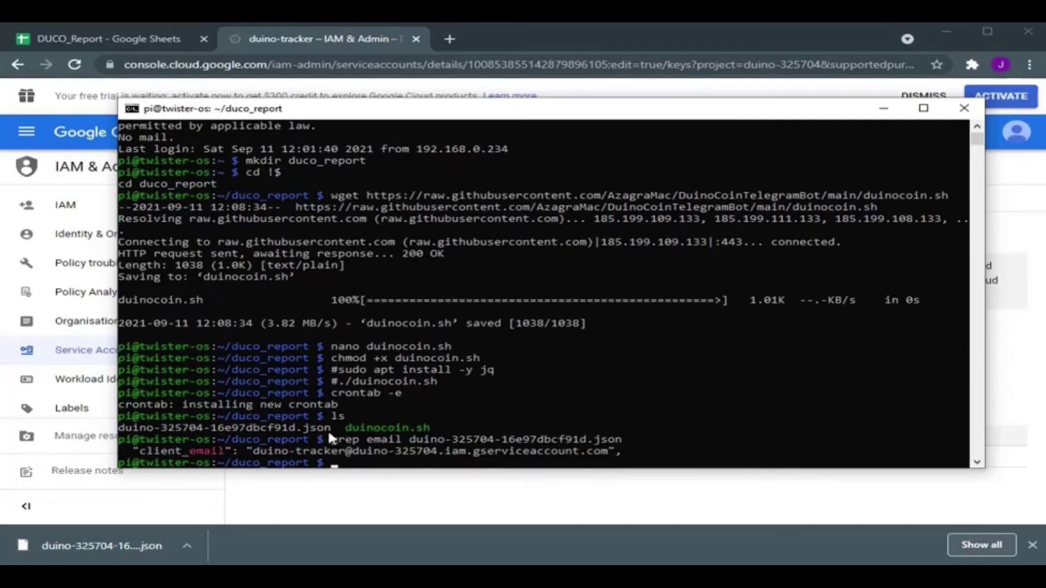
drag(254, 447, 583, 461)
key(ctrl+c)
Share DUCO_Report with the pasted service account e-mail as Editor, with notification turned off.
click(152, 39)
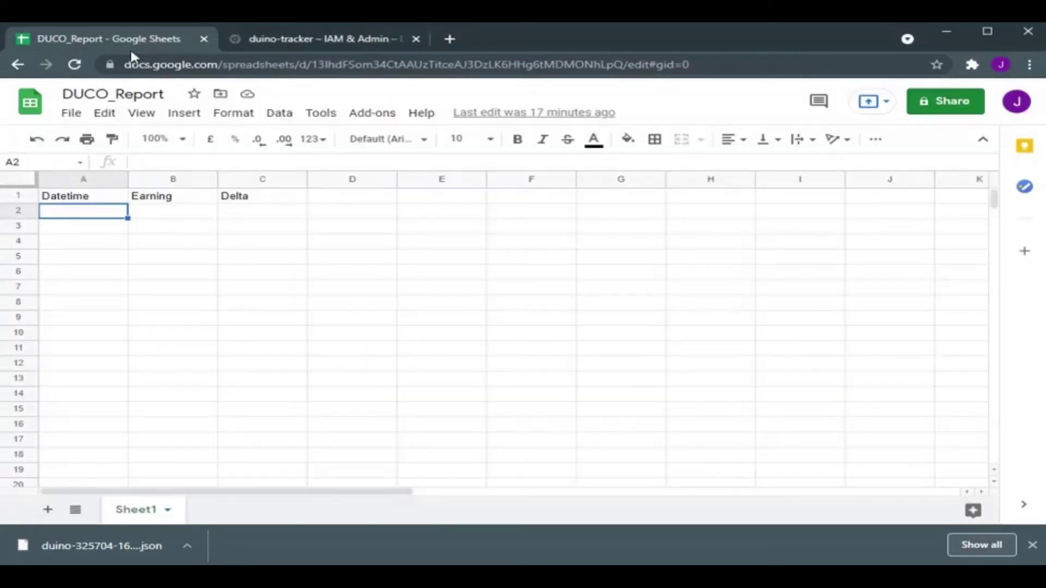
click(946, 104)
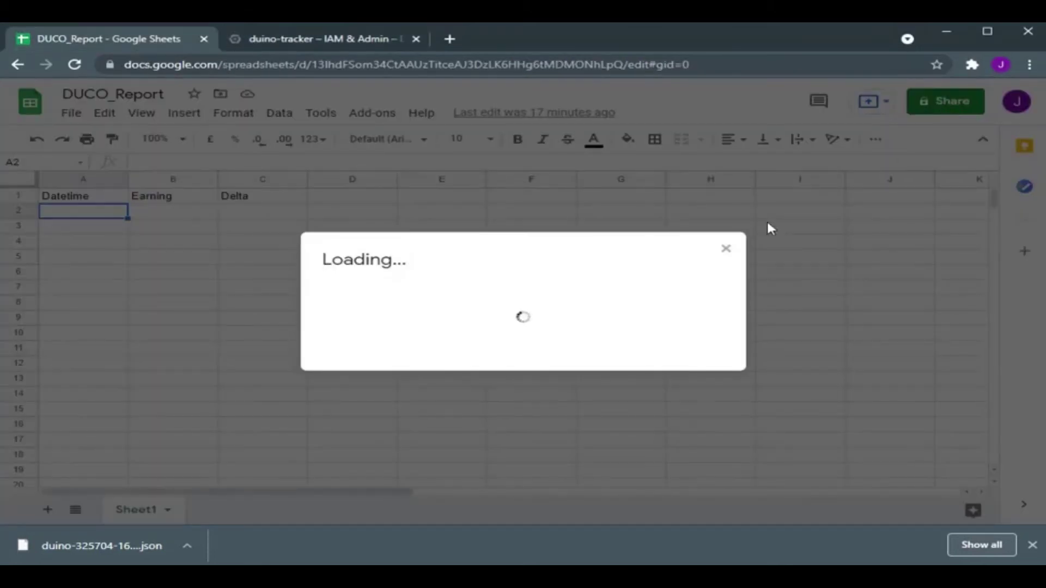
key(ctrl+v)
click(528, 279)
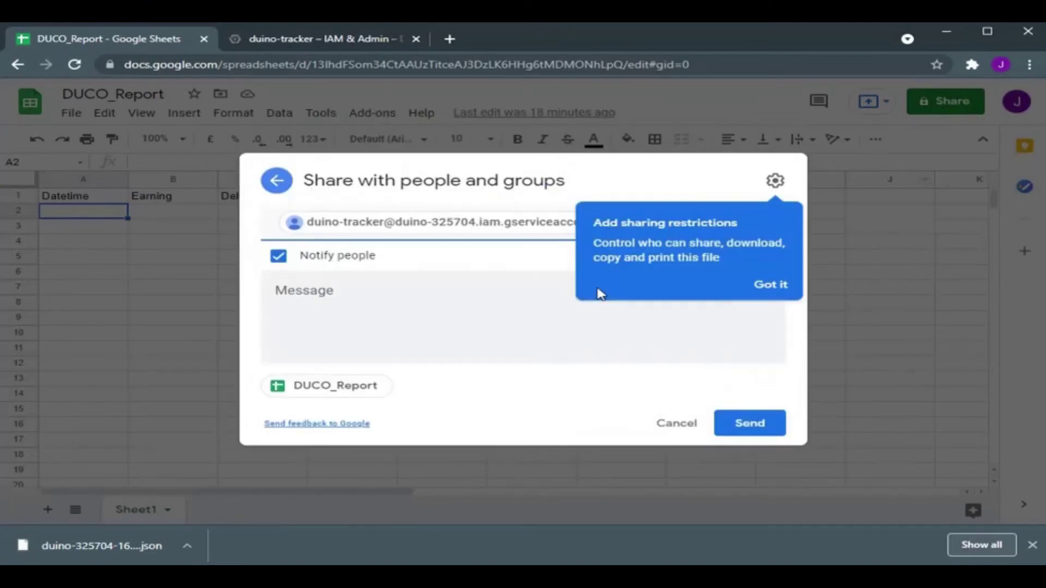
click(599, 294)
click(278, 256)
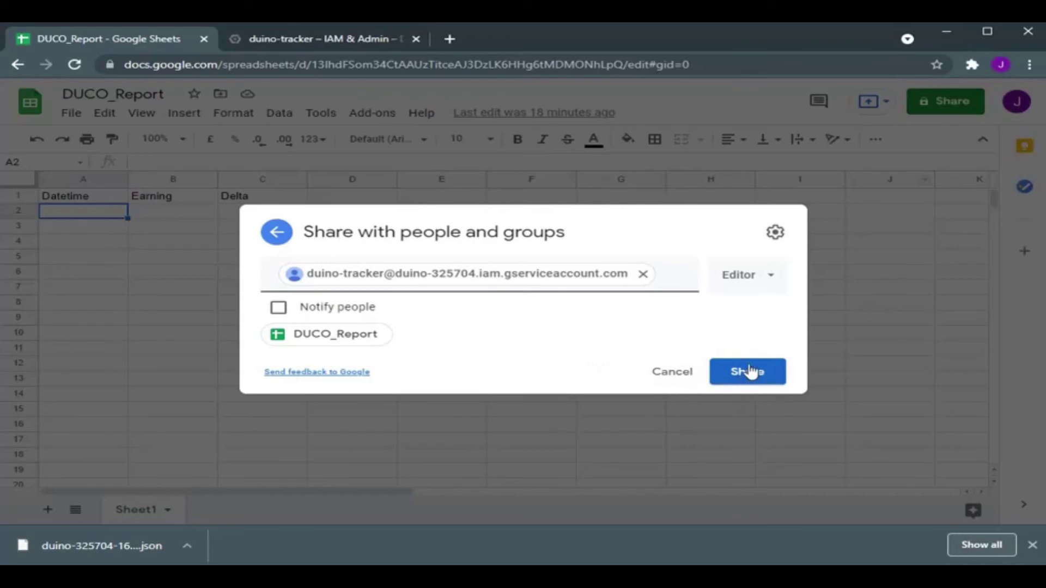
click(774, 284)
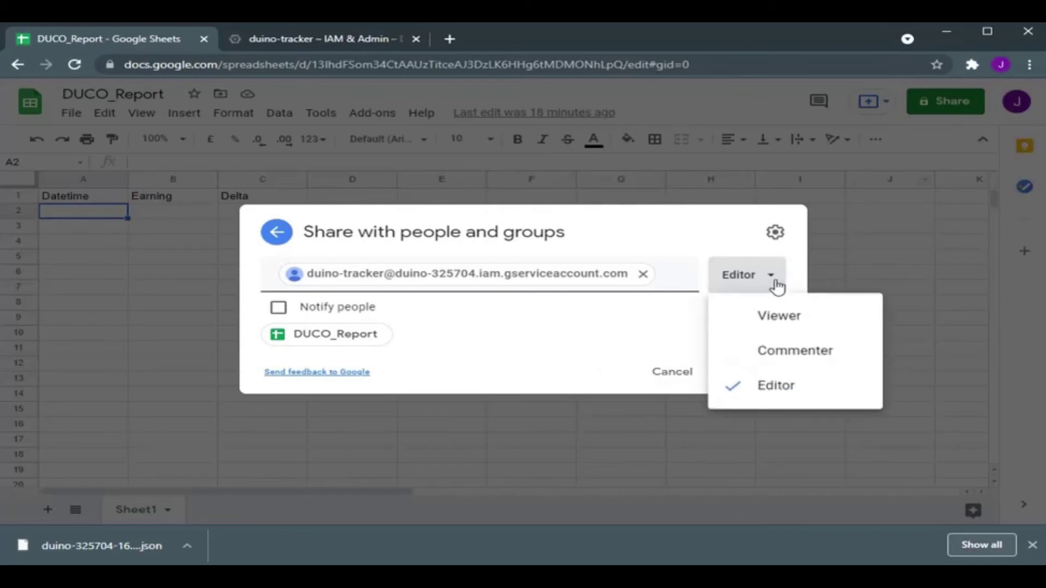
click(777, 286)
click(740, 376)
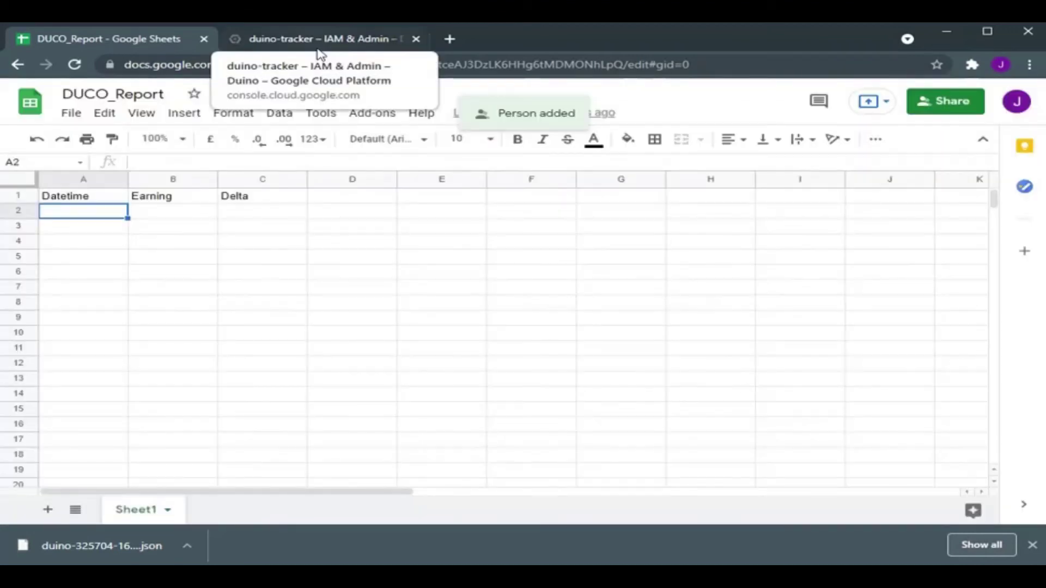
Return to the Credentials overview and go to the API library from the dashboard.
click(316, 44)
click(252, 169)
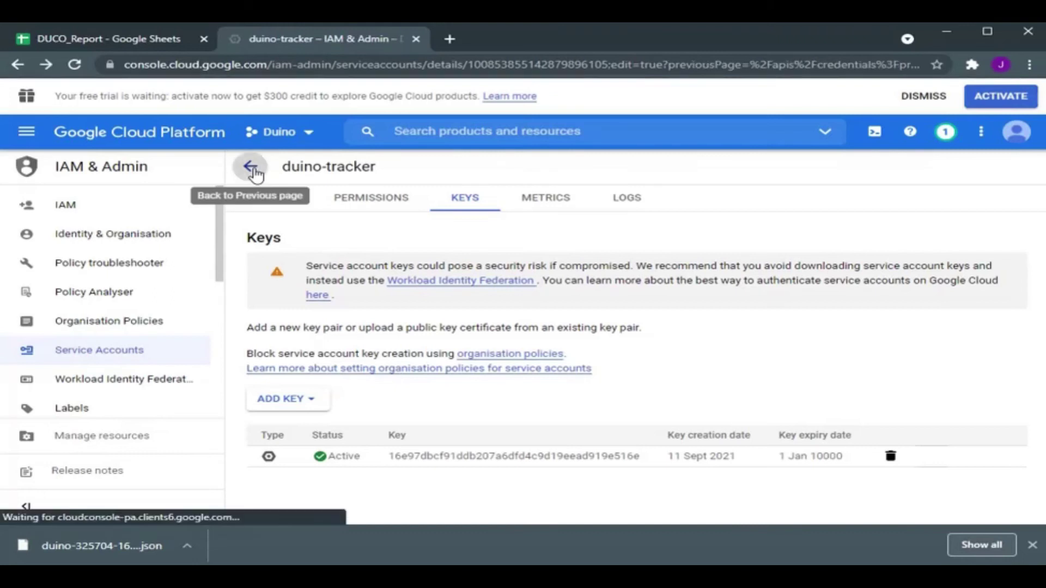
click(252, 168)
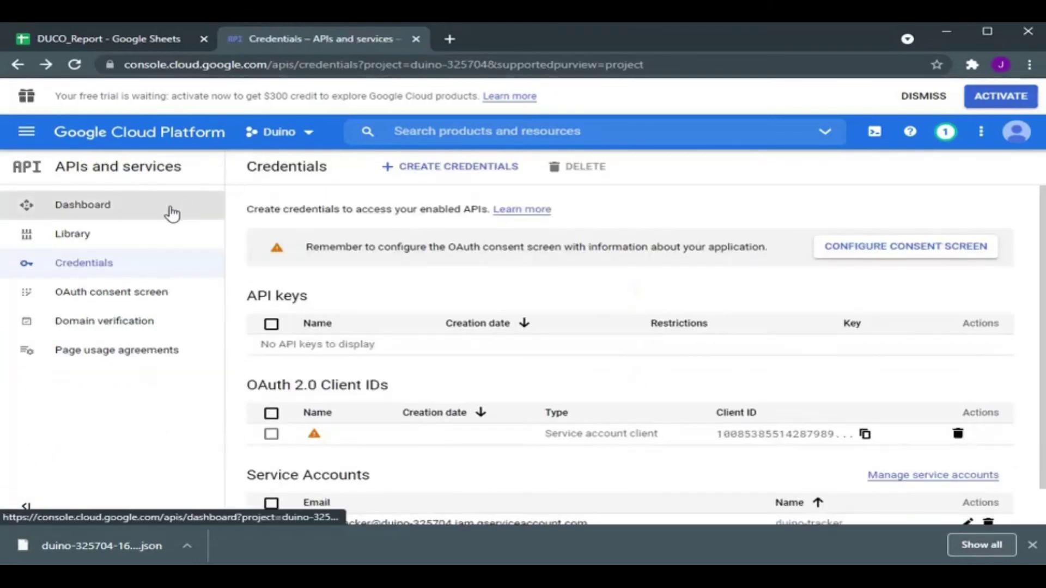
click(101, 212)
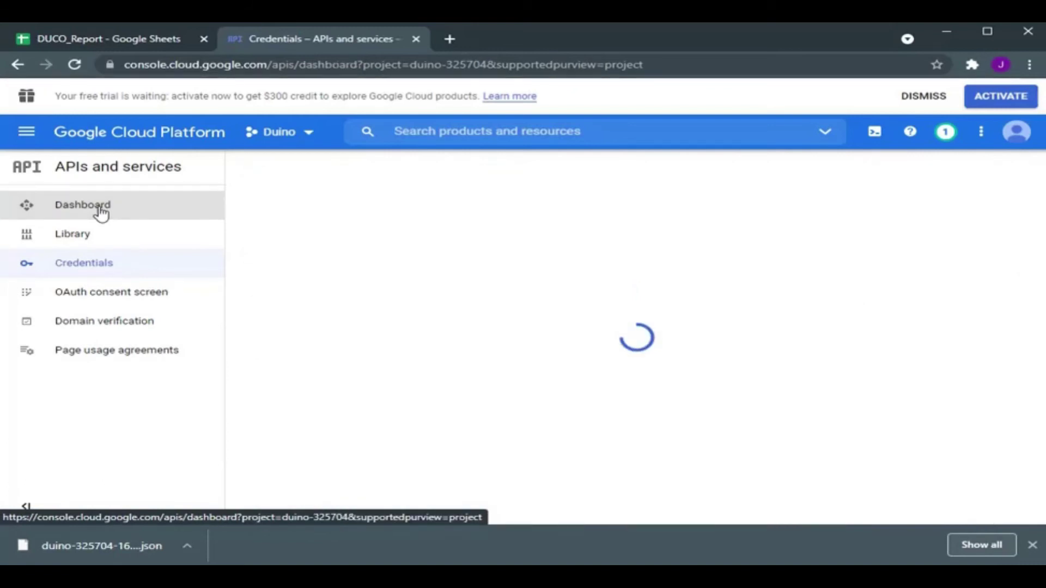
click(485, 174)
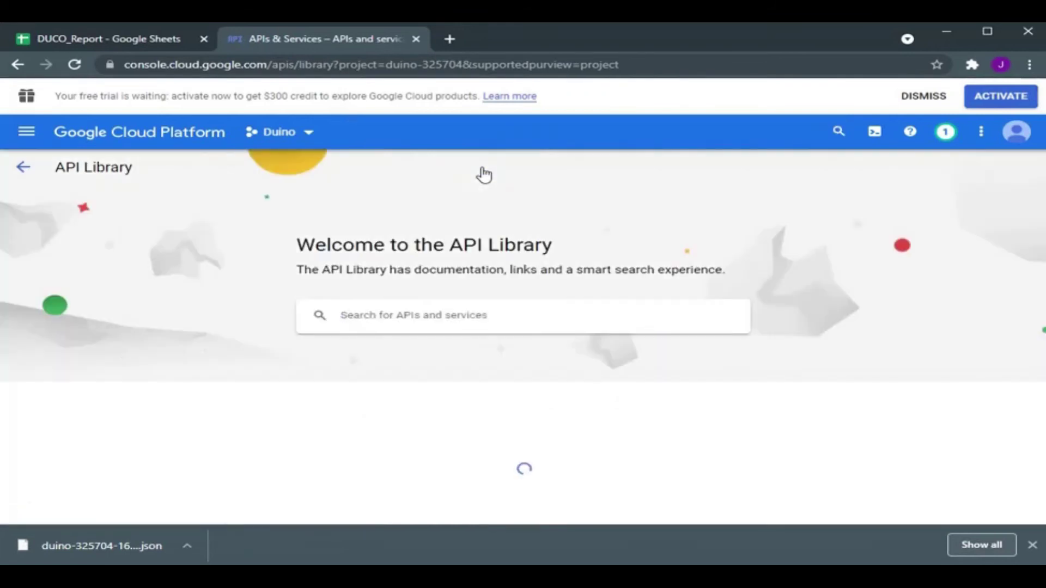
Search the library for 'drive' and enable the Google Drive API.
click(425, 316)
text(drive)
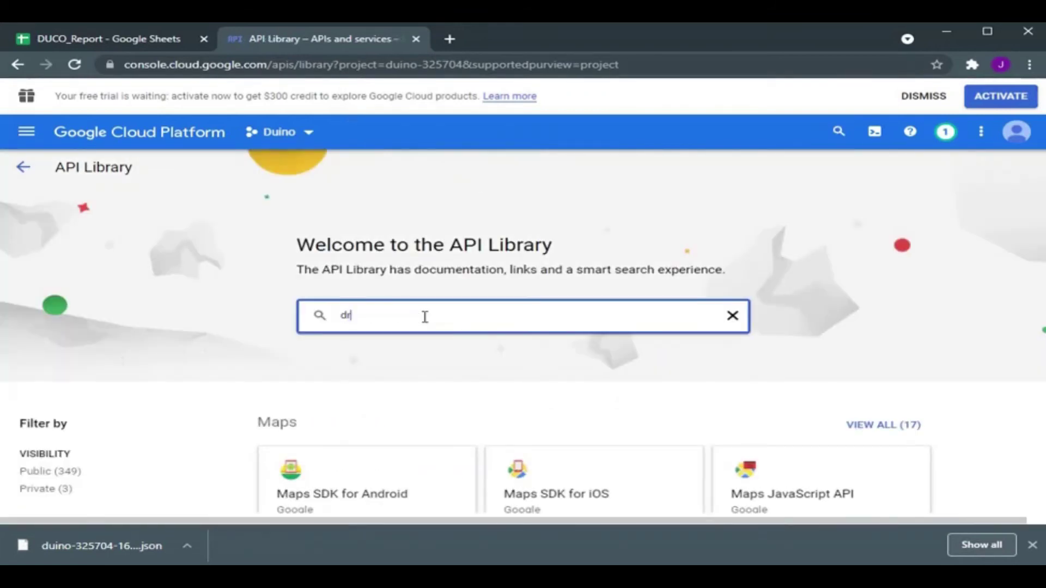
key(Return)
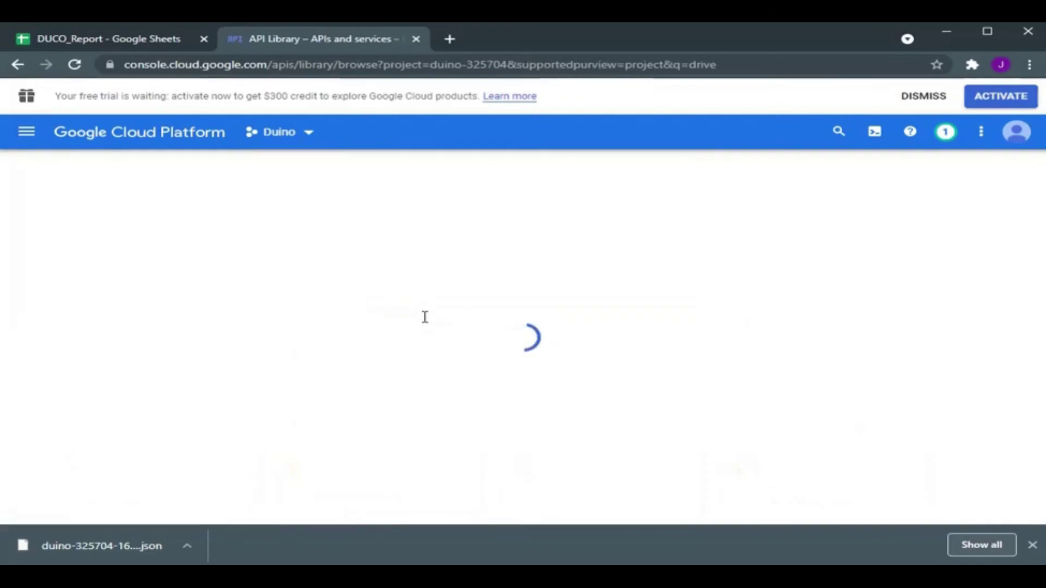
click(401, 462)
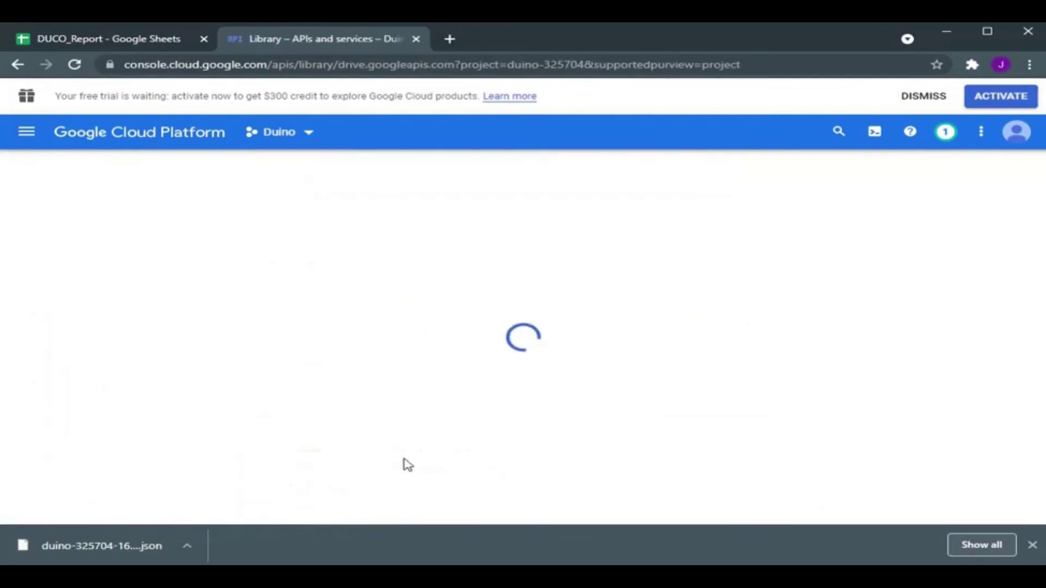
click(197, 325)
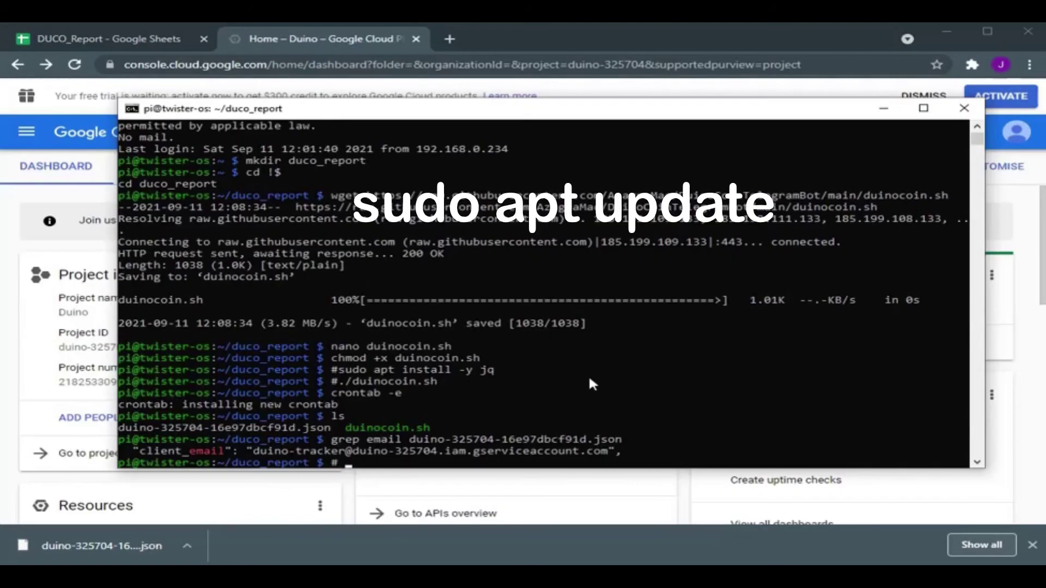
Enter the apt update, apt upgrade -y, pip3 gspread oauth2client and google-auth-oauthlib lines as comments.
text(sudo apt )
text(update)
key(Return)
text(#)
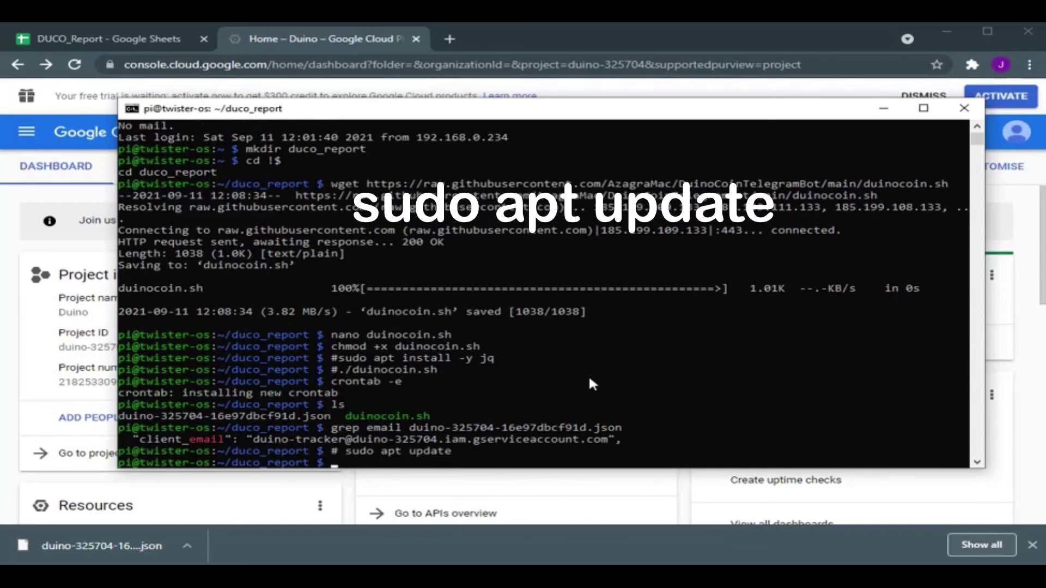
text( sudo apt upg)
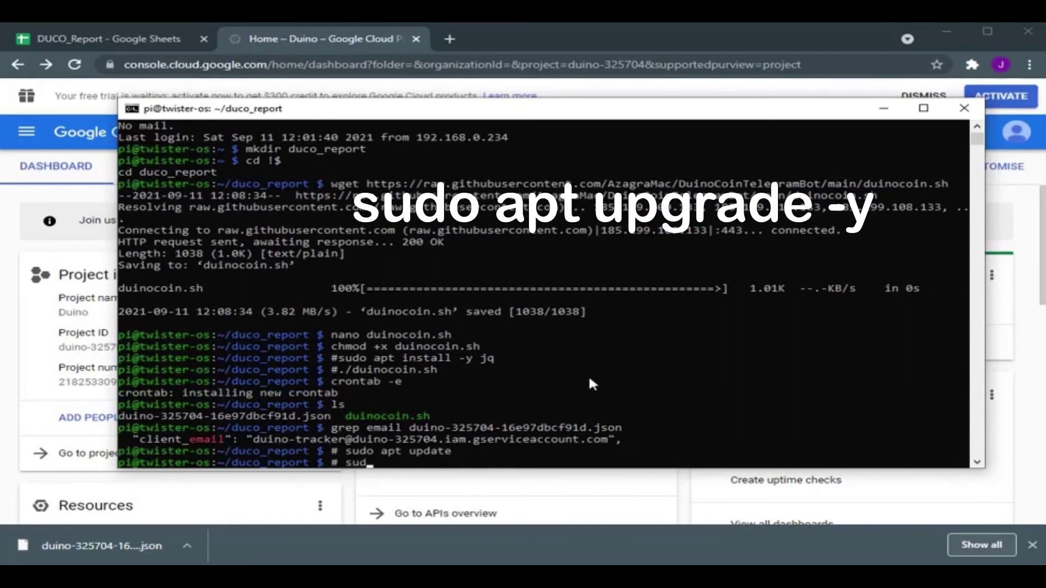
text(rade -y)
key(Return)
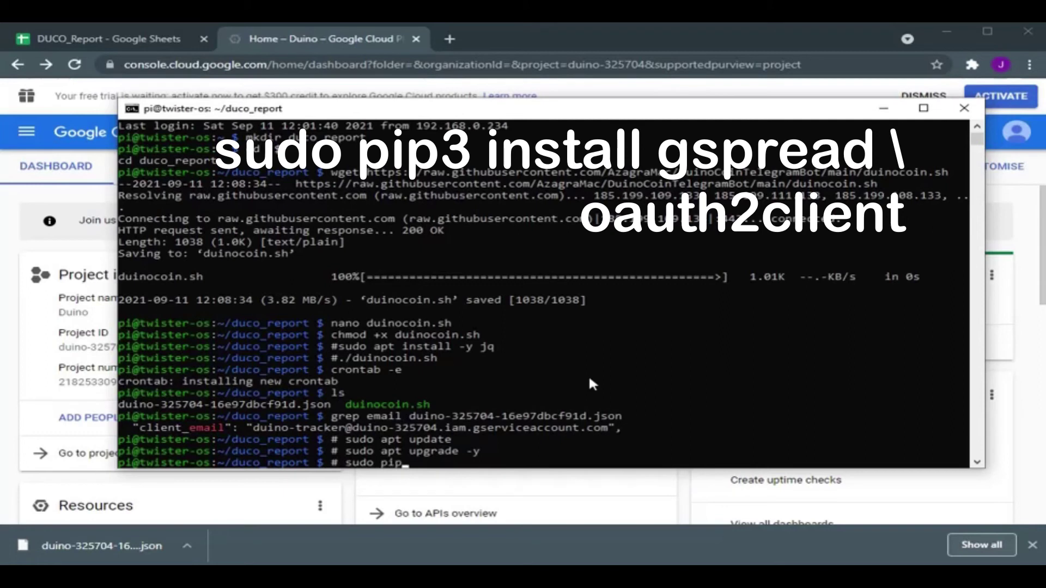
text(install gspr)
text(ead oauth)
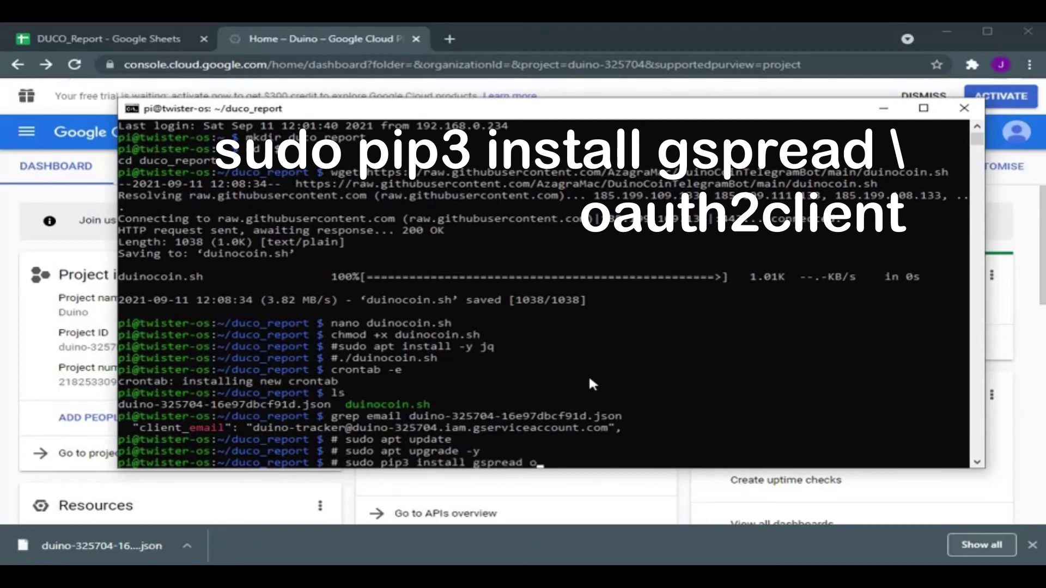
text(2client)
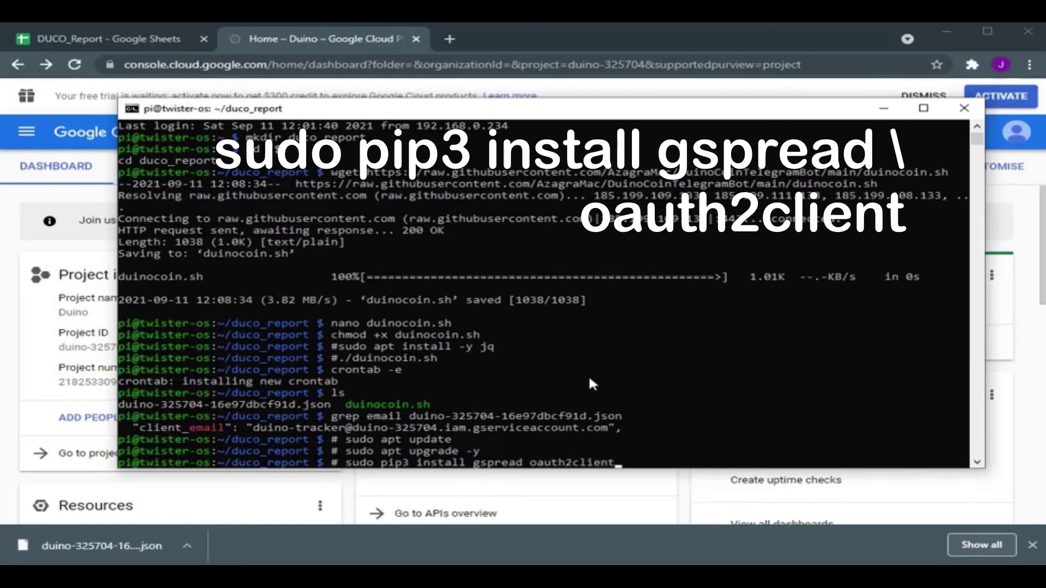
key(Return)
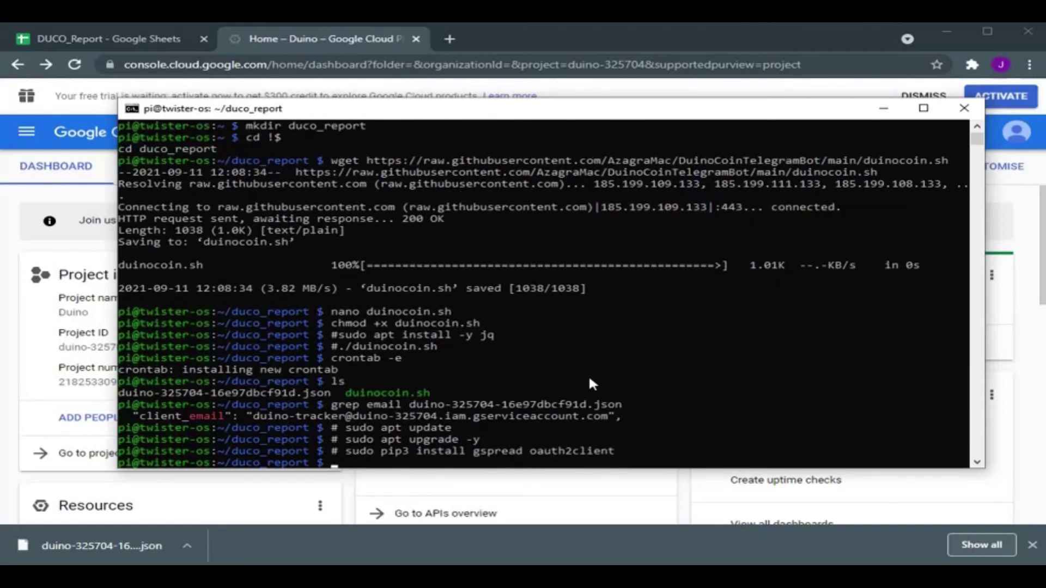
text(su)
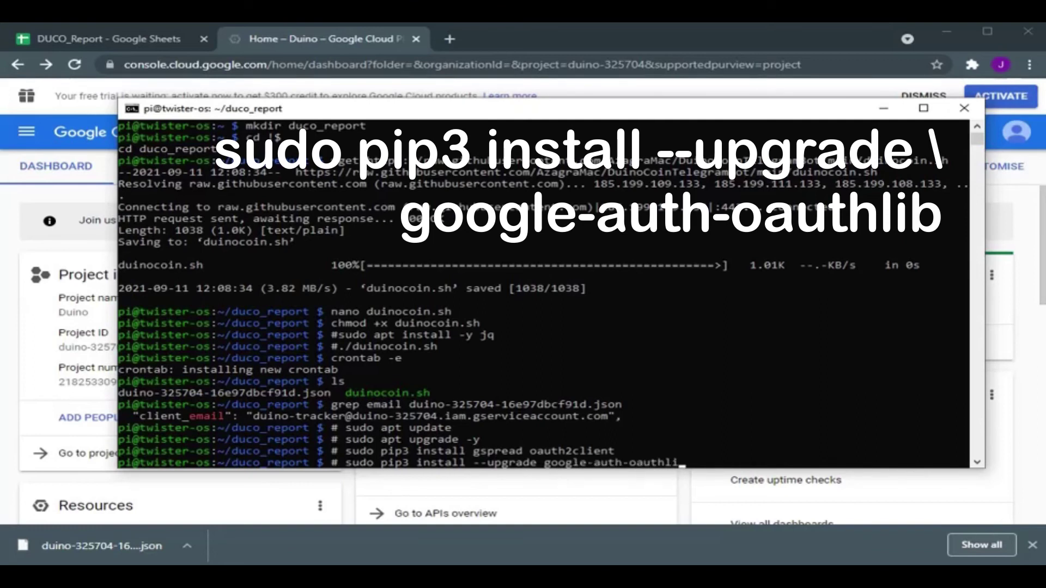
key(Return)
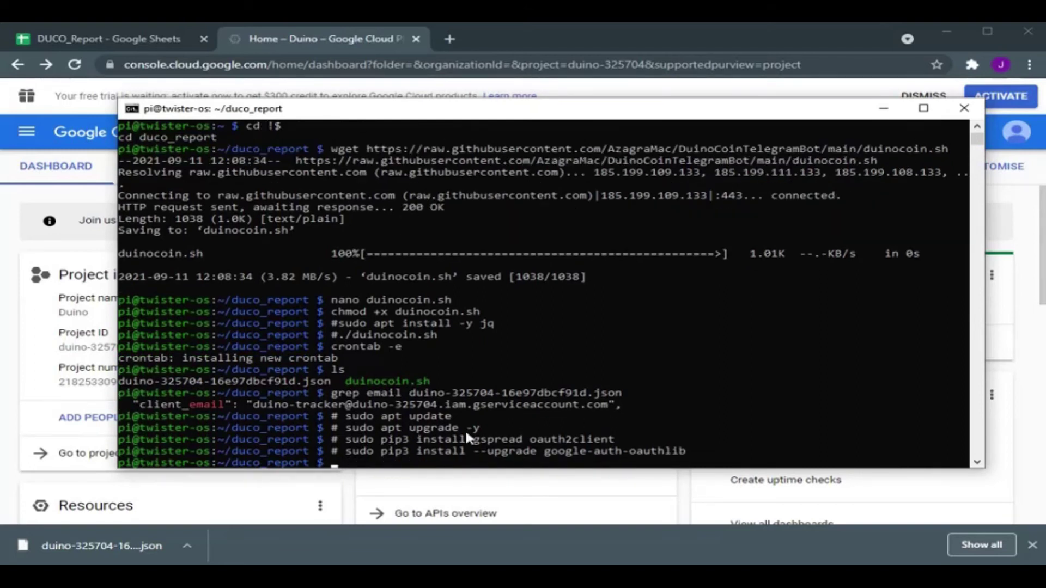
List the duco_report folder contents and type nano duco_report.py.
text(ls)
key(Return)
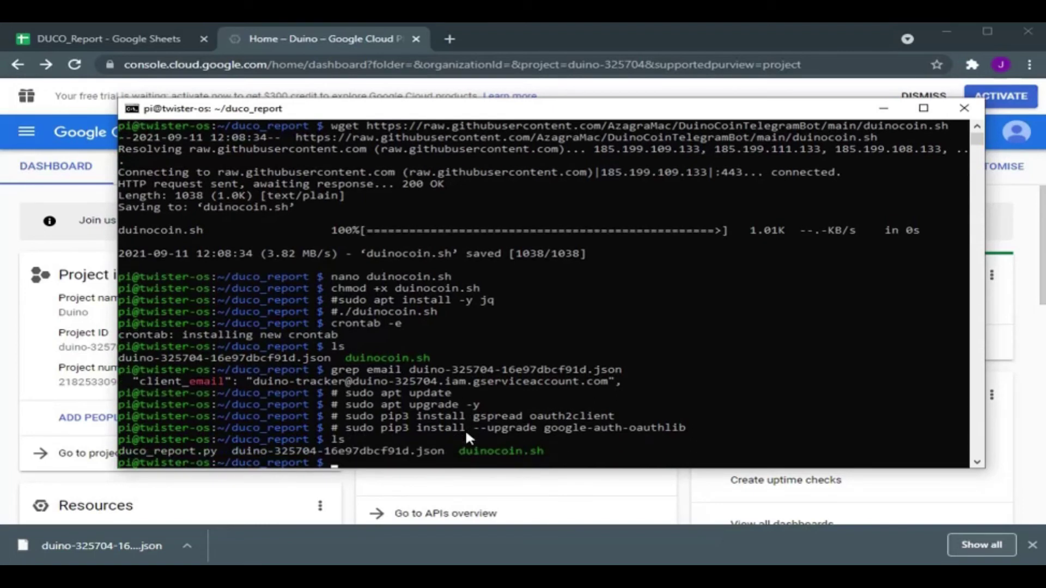
text(nano duc)
text(o_report.py)
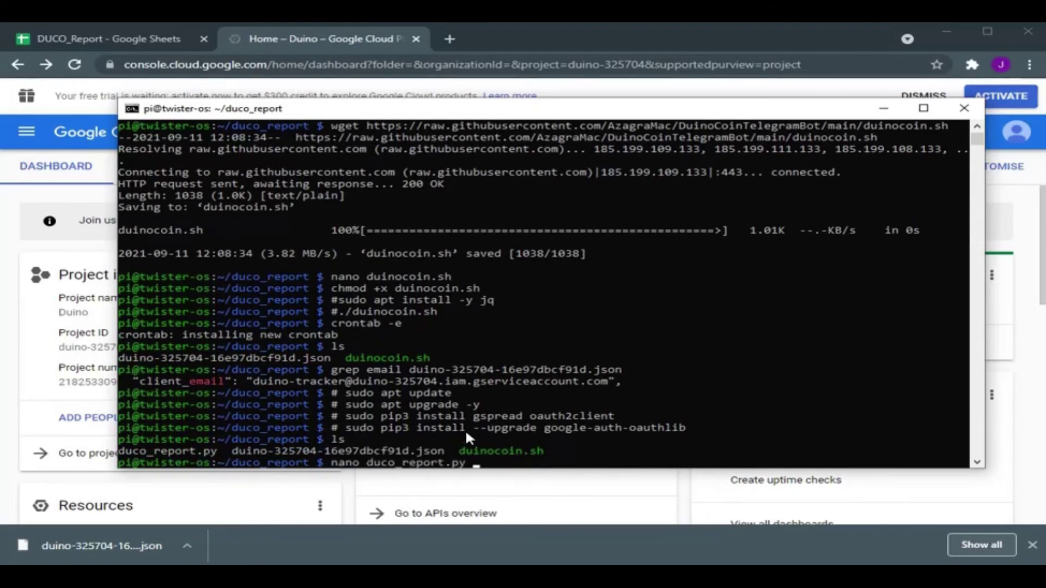
In duco_report.py, insert the downloaded key file name and sheet name DUCO_Report, then save.
key(Return)
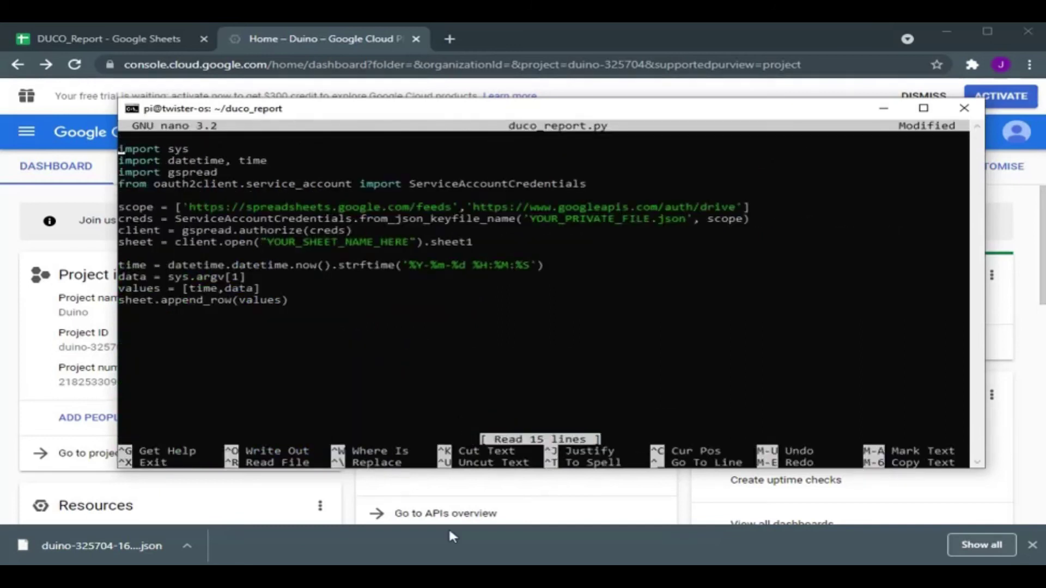
key(Down)
key(Down)
key(Down)
key(Right)
key(Right)
key(Right)
key(Right)
key(Right)
key(Right)
key(Delete)
key(Delete)
key(Delete)
key(Delete)
key(Delete)
key(Delete)
middle_click(465, 191)
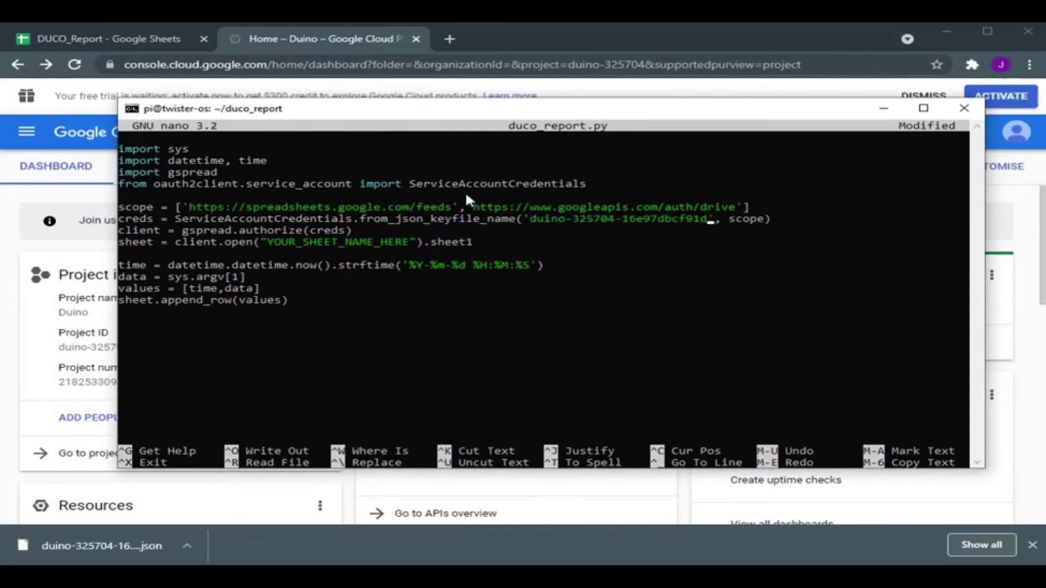
key(Down)
key(Down)
key(Left)
key(Left)
key(Left)
key(Left)
key(Left)
key(Left)
key(BackSpace)
key(BackSpace)
key(BackSpace)
key(BackSpace)
key(BackSpace)
key(BackSpace)
text(DUCO_Report)
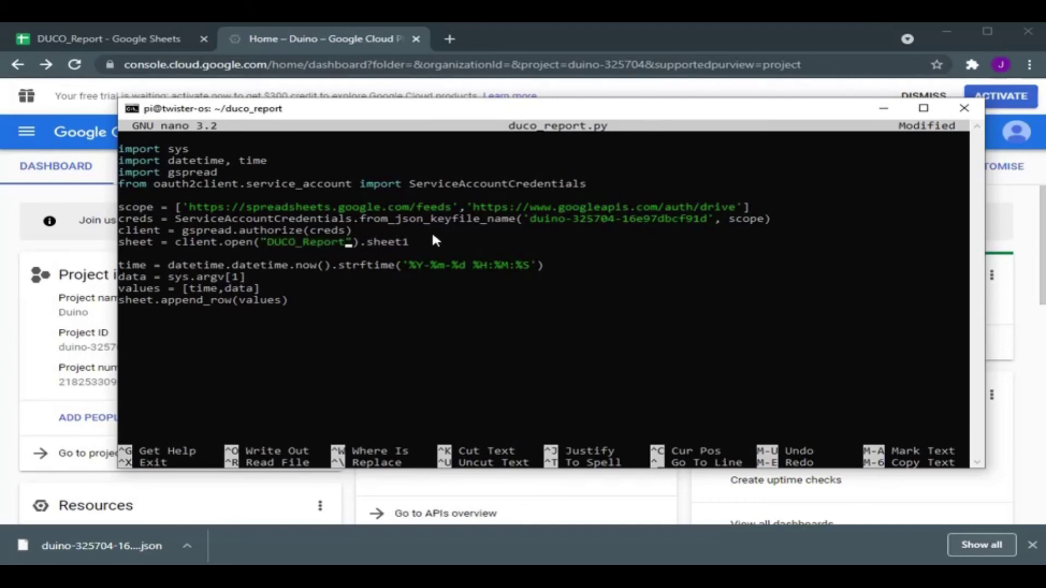
key(ctrl+x)
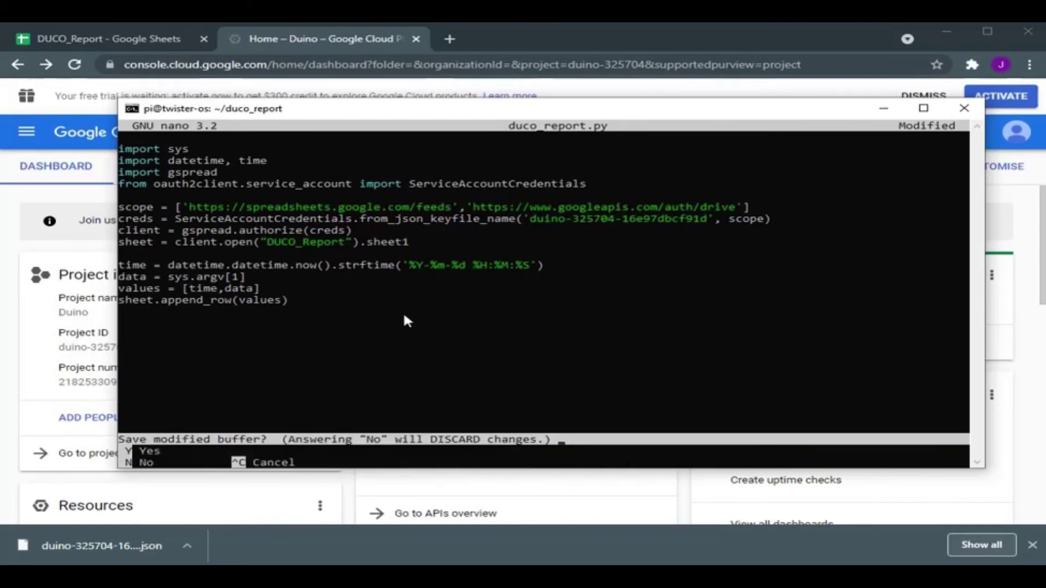
key(y)
key(Return)
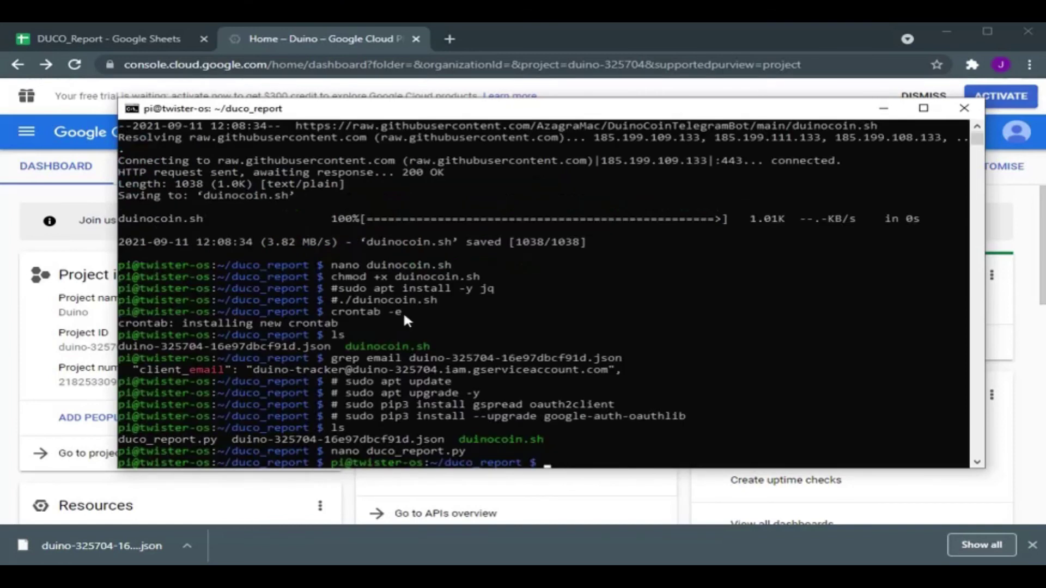
Reopen duco_report.py, add the missing .json extension to the key file name, and save.
text(s)
key(Return)
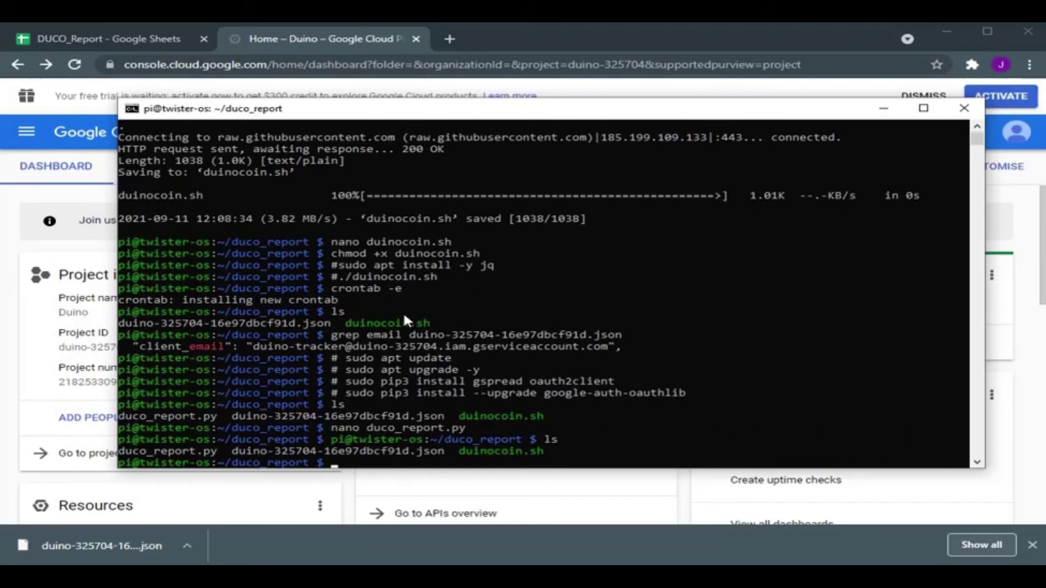
key(Up)
key(Up)
key(Return)
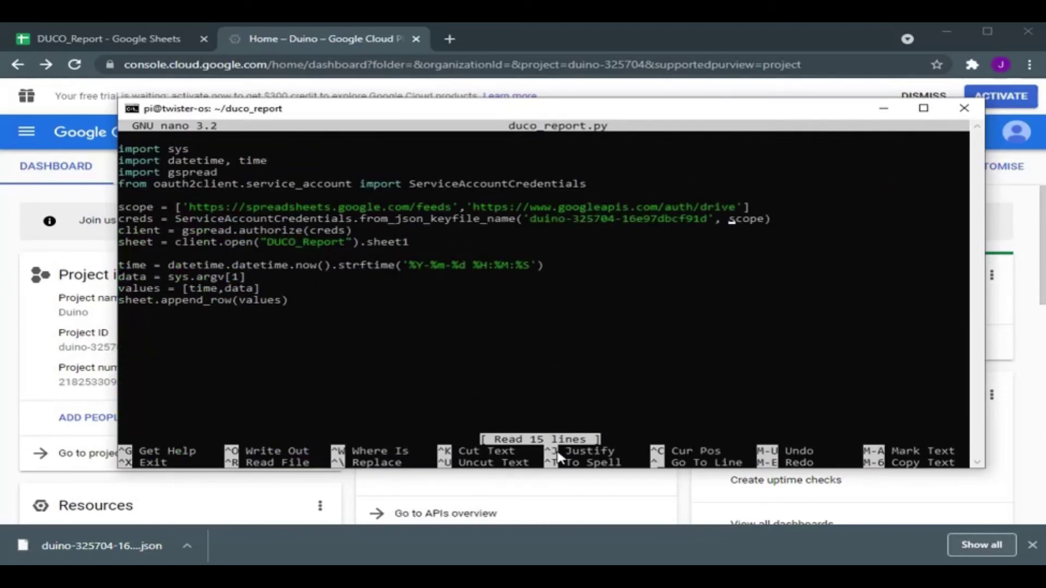
key(Left)
key(Left)
key(Left)
text(.)
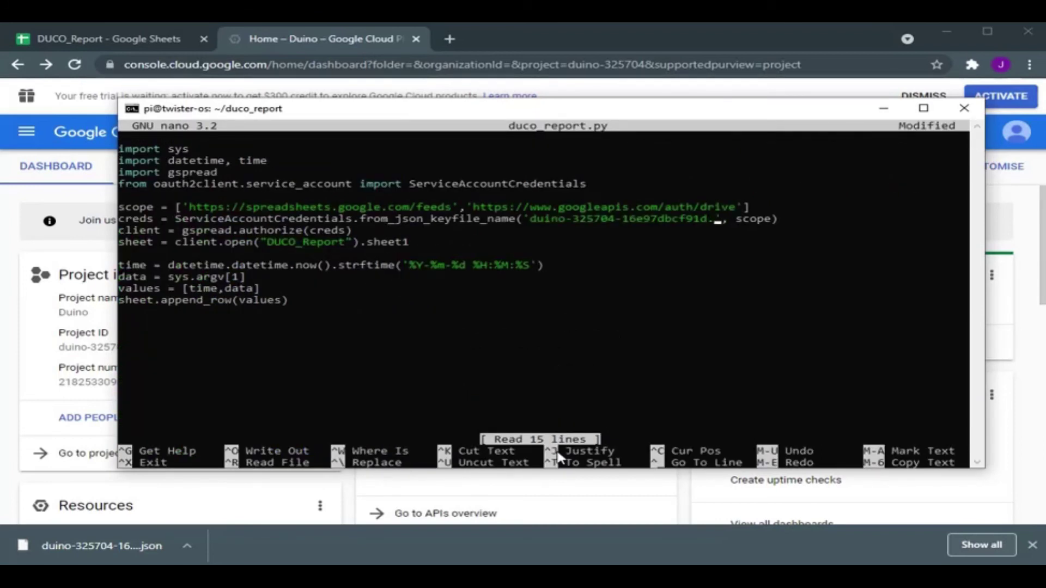
text(json)
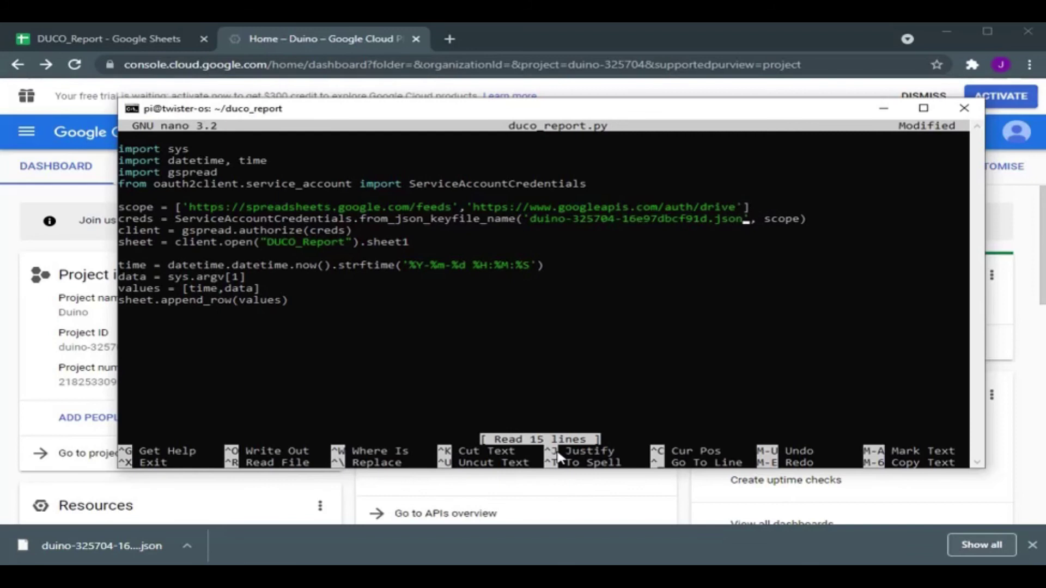
key(ctrl+x)
key(y)
key(Return)
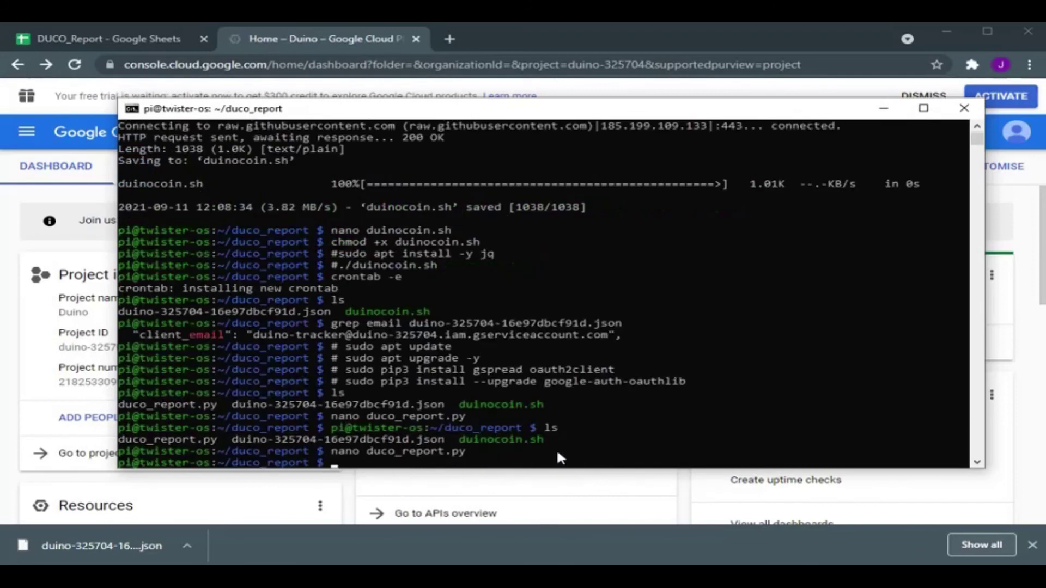
Make duco_report.py executable with chmod +x.
click(624, 427)
text(chmod )
text(+x duc)
key(Tab)
key(Return)
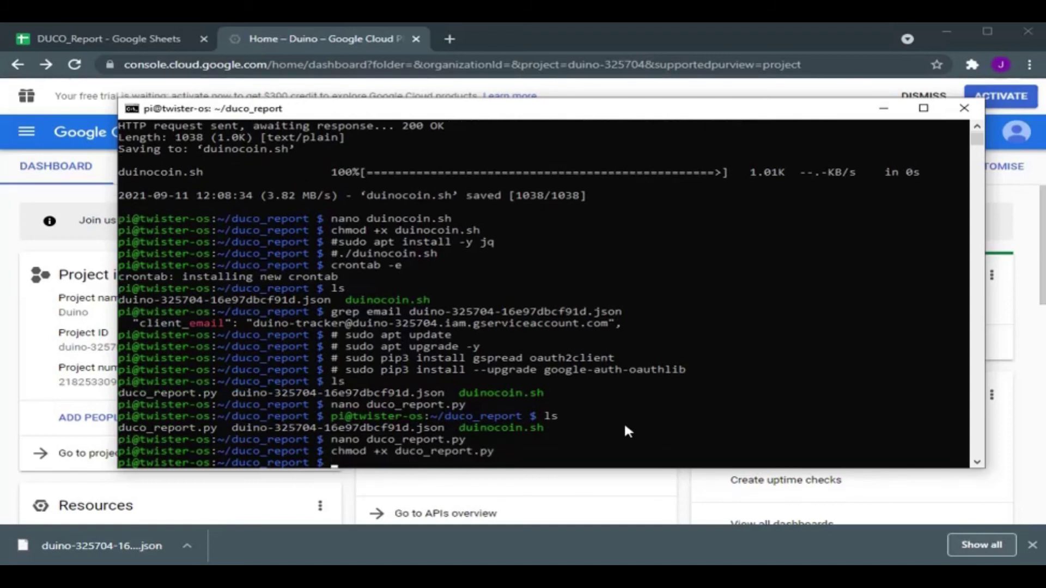
text(nano duino)
text(c)
In duinocoin.sh, add 'cd /home/pi/duco_report && python3 ./duco_report.py $BALANCE' above the curl line.
key(Tab)
key(Return)
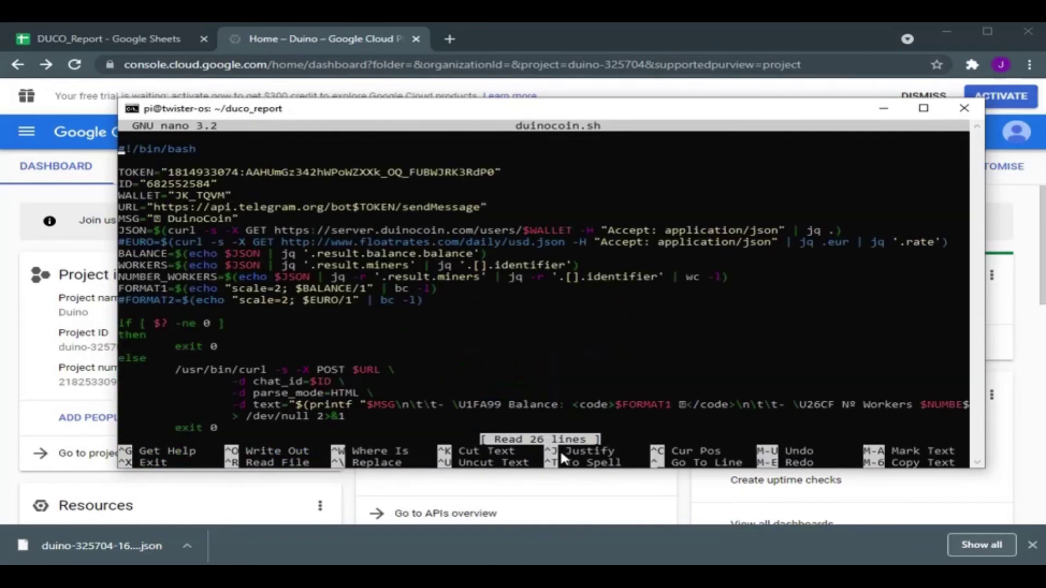
key(Down)
key(Down)
key(Down)
key(Return)
key(Up)
key(Tab)
text(cd)
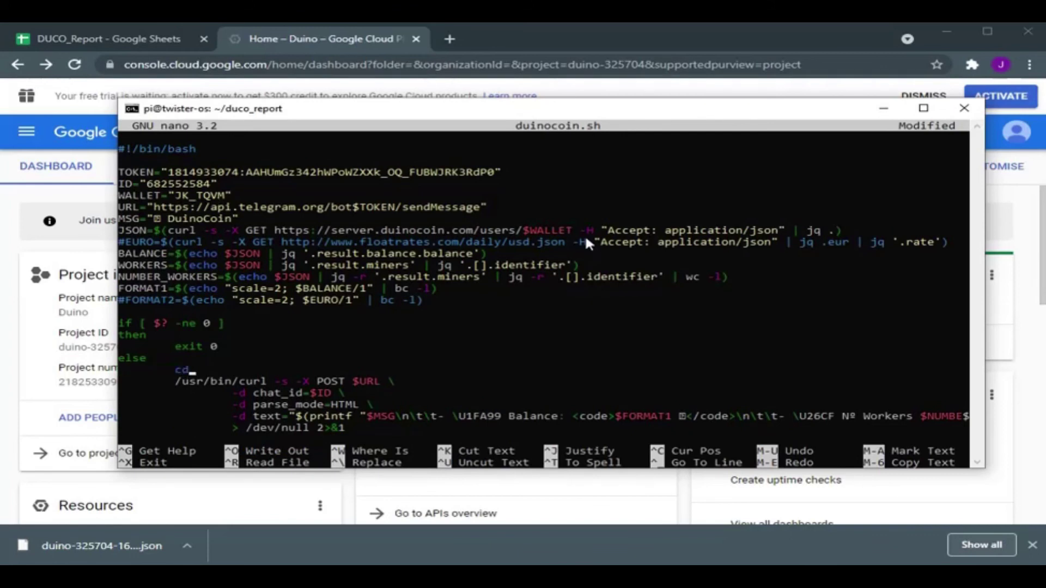
text( /home/p)
text(i/duco_rep)
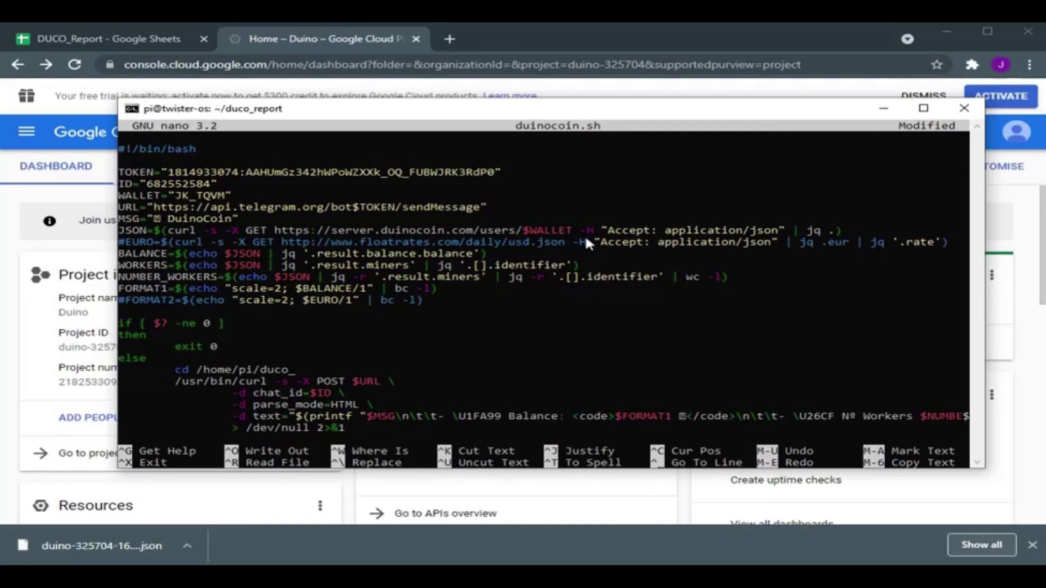
text(ort &&)
text( python3)
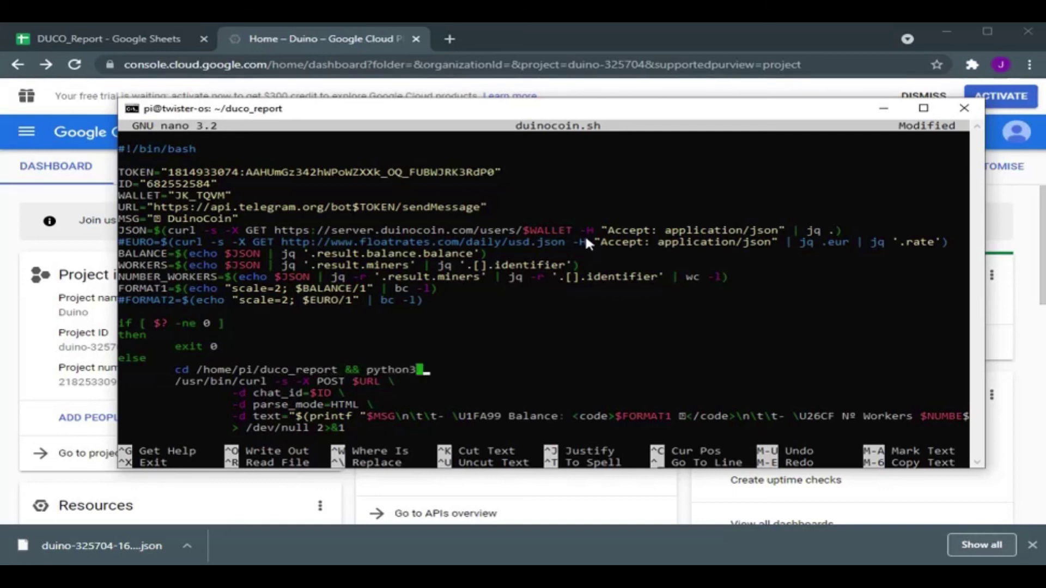
text( ./duco_report.py $BALANCE)
Save duinocoin.sh and run it as ./duinocoin.sh.
key(ctrl+x)
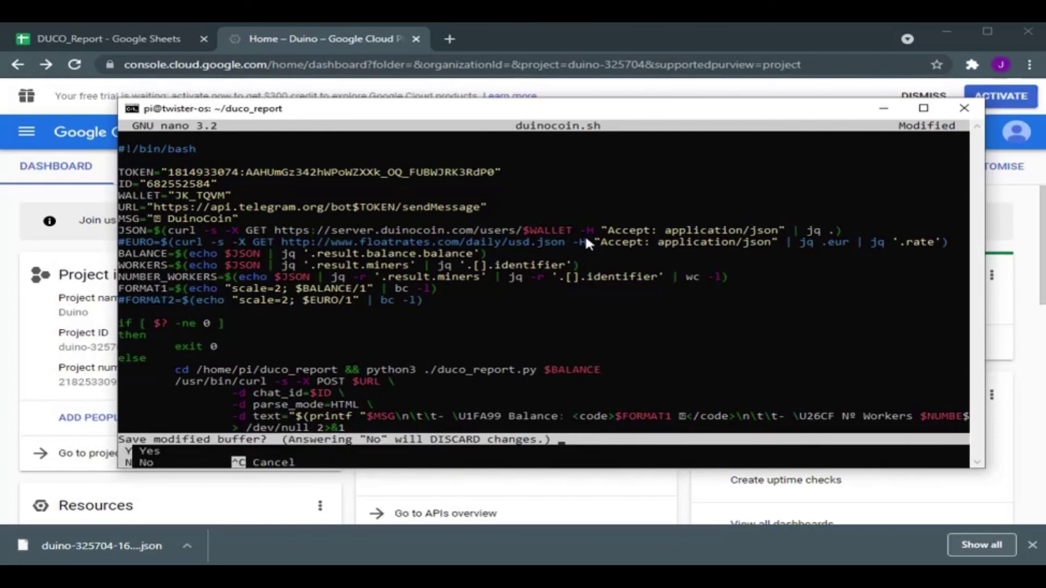
key(y)
key(Return)
key(Return)
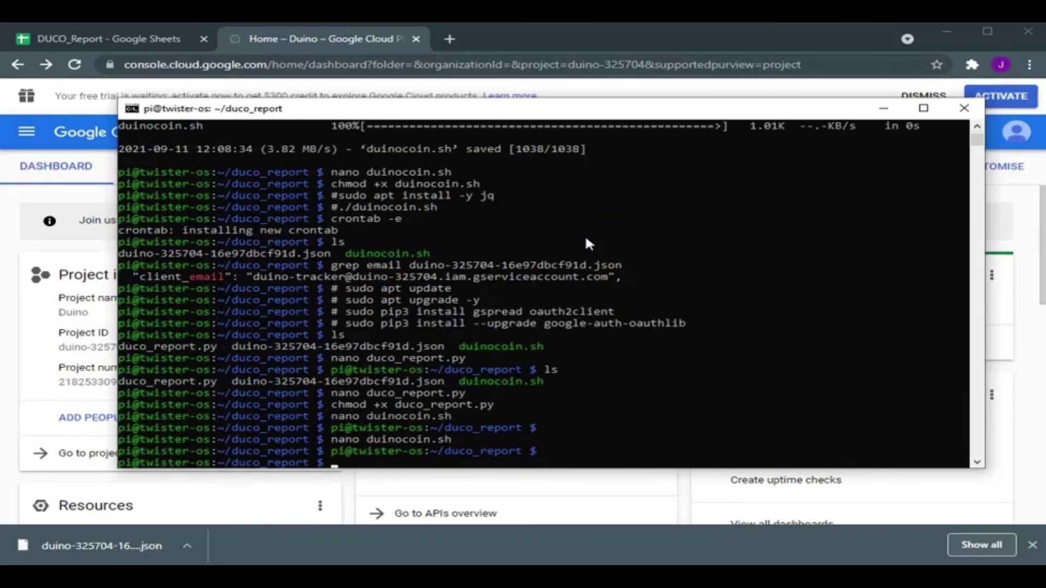
text(./dui)
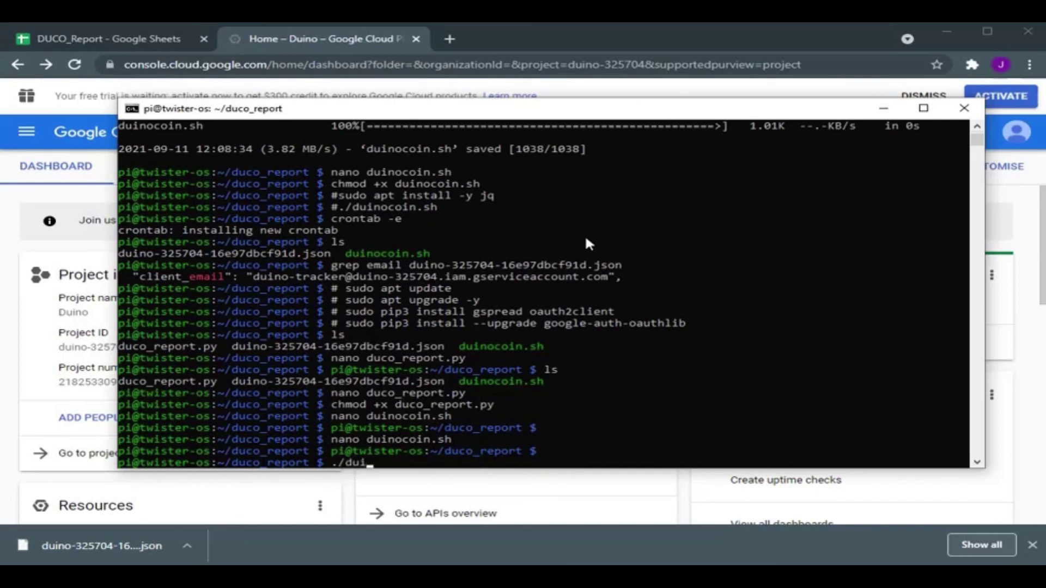
key(Tab)
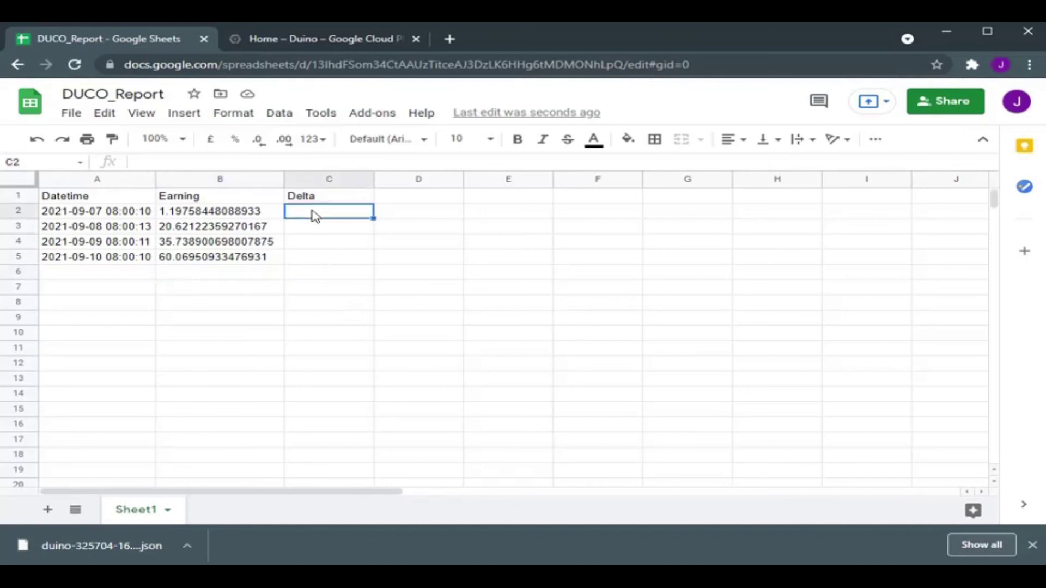
Enter =B2 in C2 and =B3-B2 in C3, then fill C3 down to C5.
text(=)
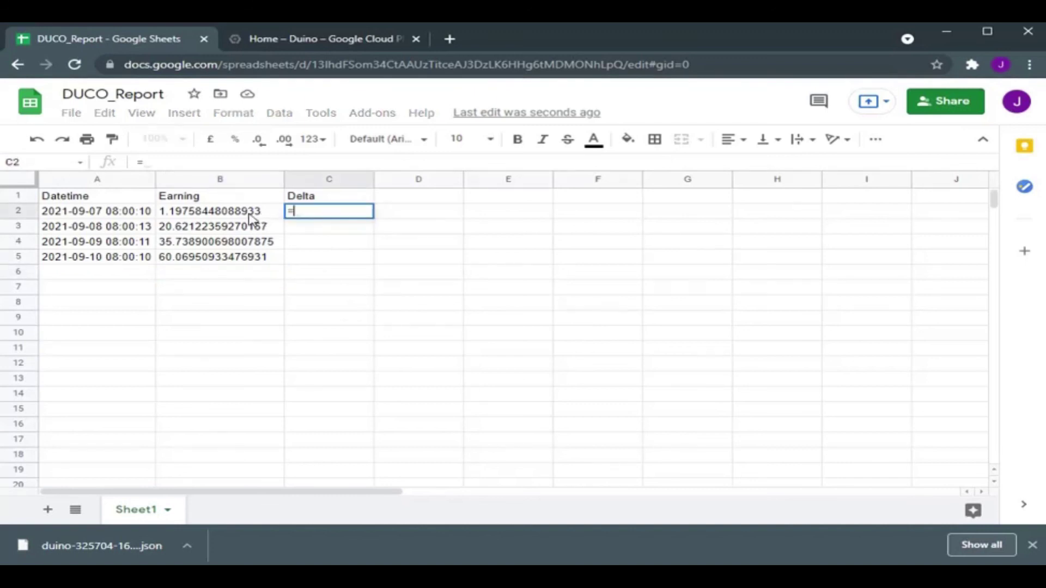
click(252, 217)
key(Return)
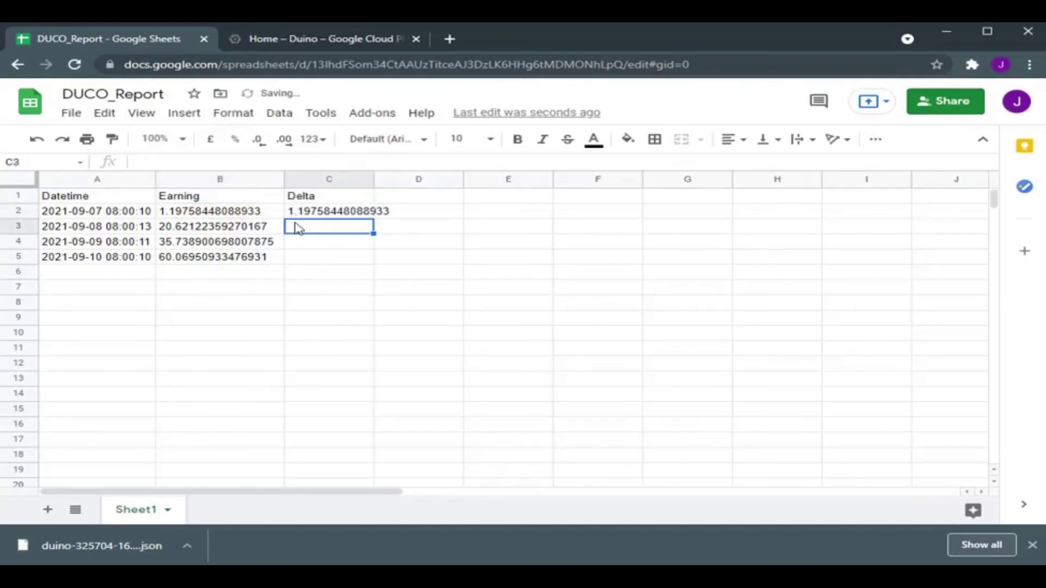
text(=)
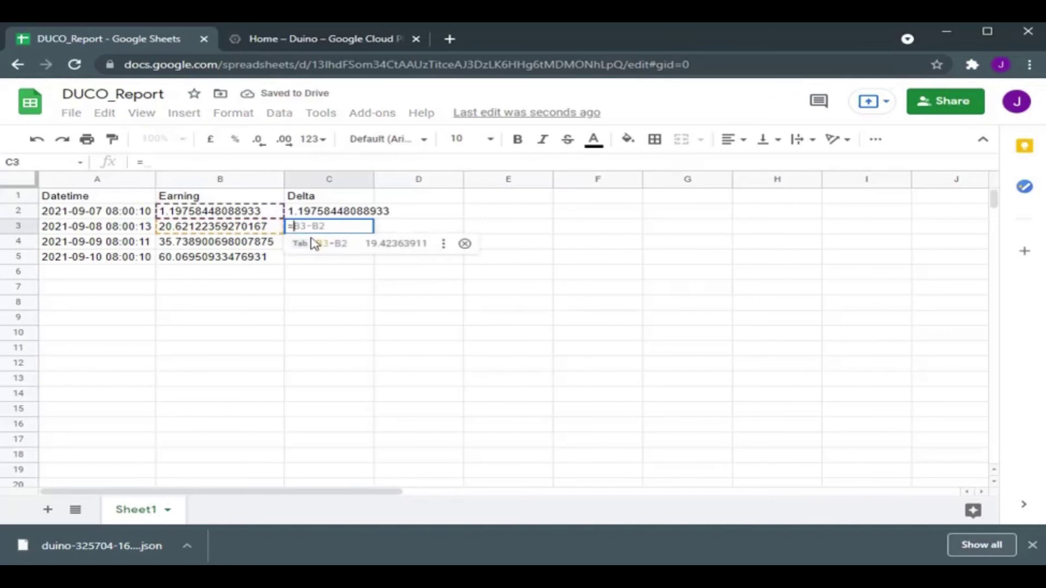
click(332, 245)
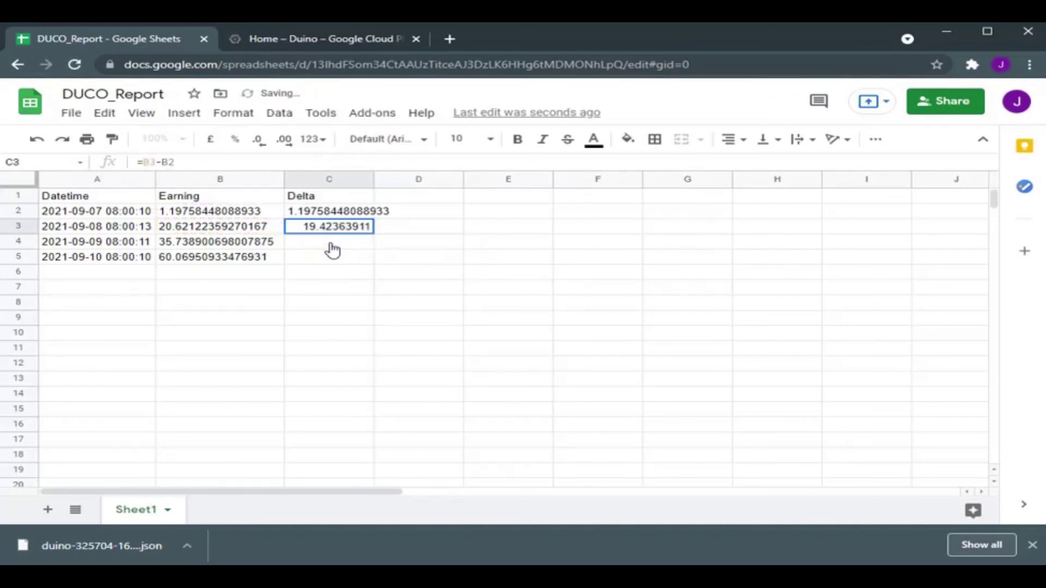
click(336, 243)
click(368, 229)
drag(371, 231, 376, 264)
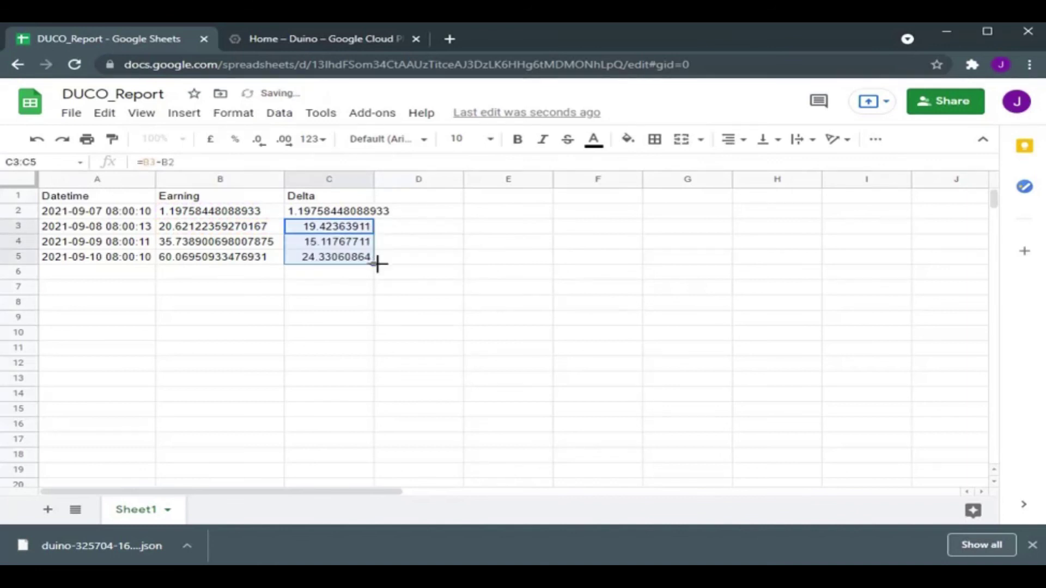
click(407, 287)
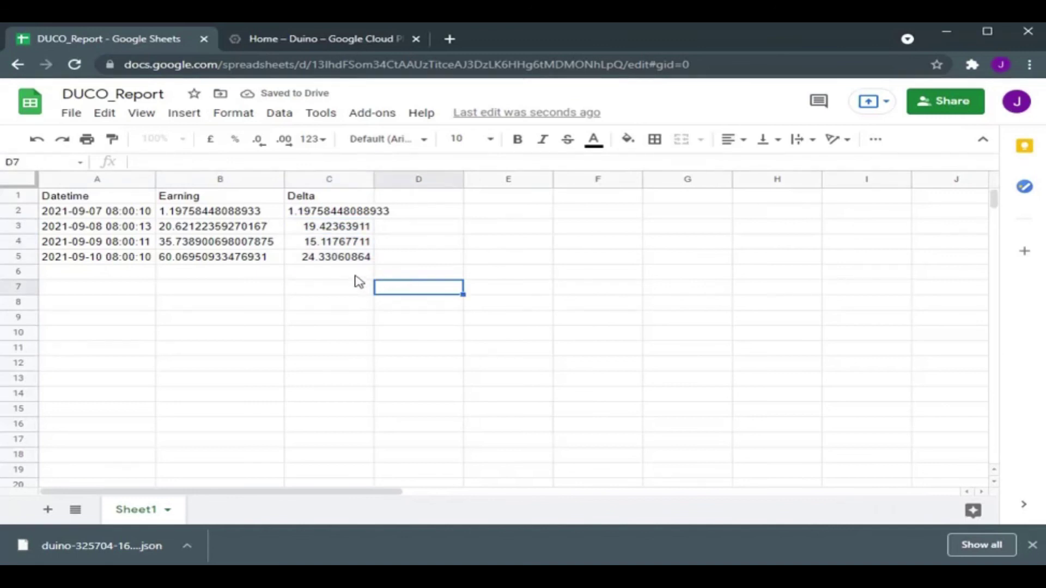
Insert a chart from A1:C19 and change its type to a line chart.
click(101, 198)
mouse_move(116, 211)
mouse_down()
mouse_move(345, 422)
mouse_move(350, 469)
mouse_up()
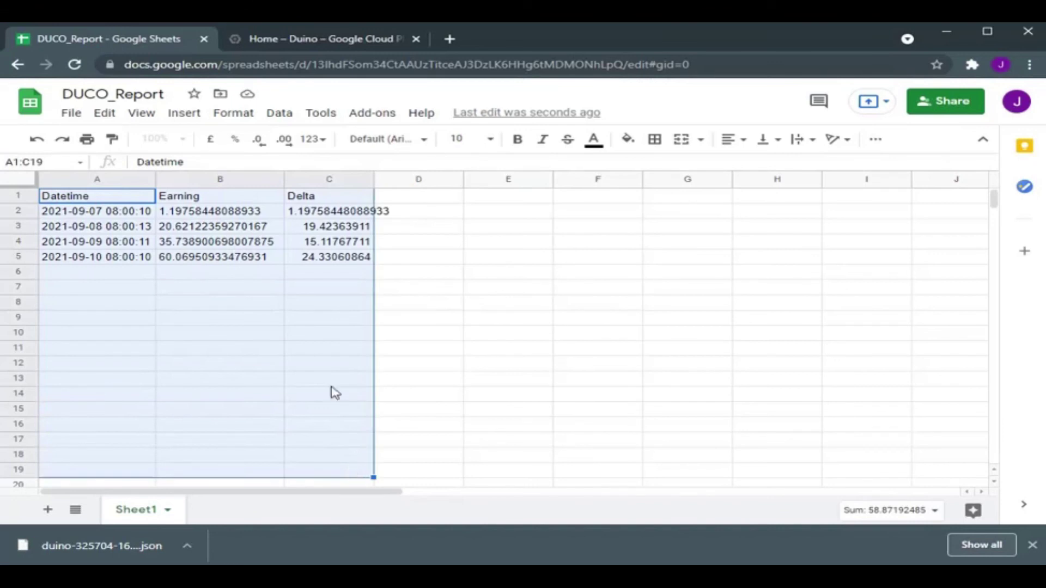
click(184, 115)
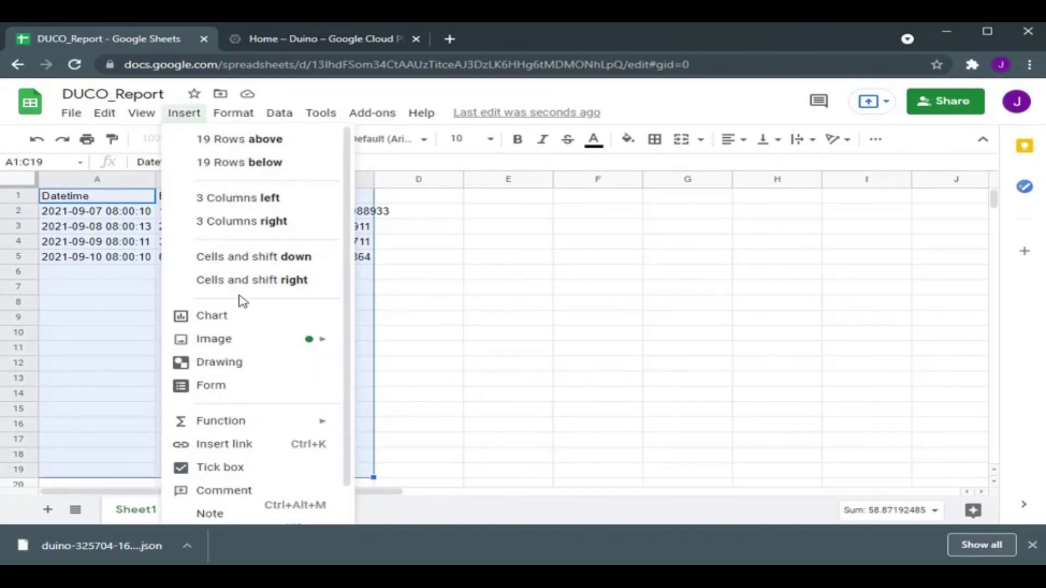
click(239, 321)
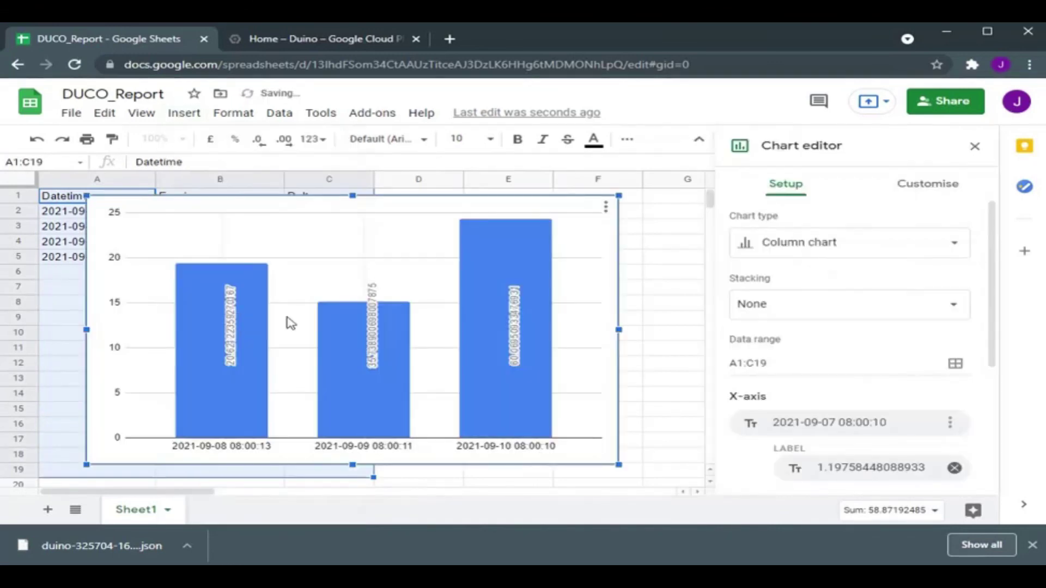
click(882, 248)
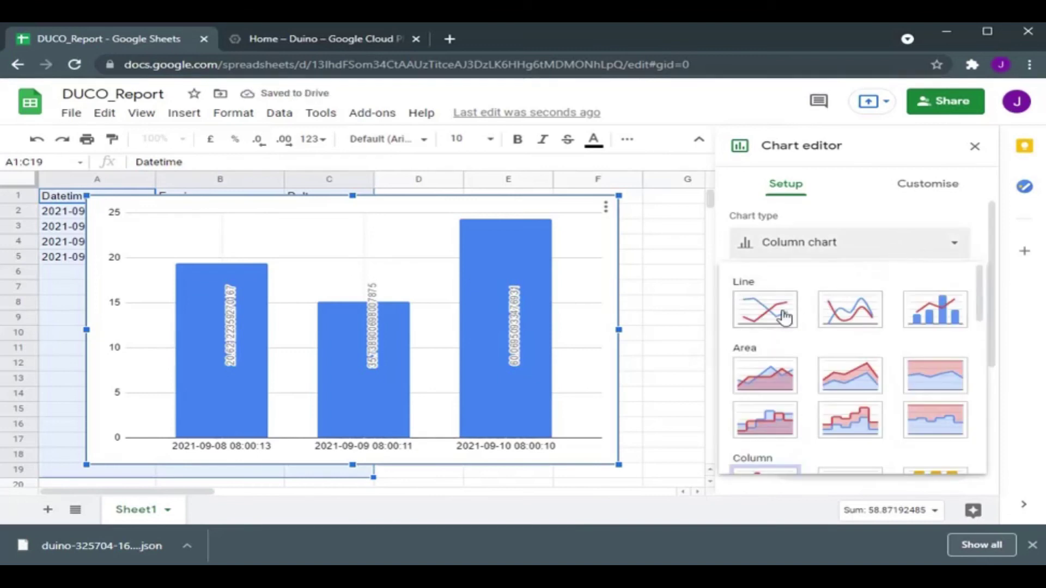
click(763, 308)
Set the chart series range to C1:C20, remove the data labels, and close the editor.
scroll(822, 297, down, 3)
click(917, 392)
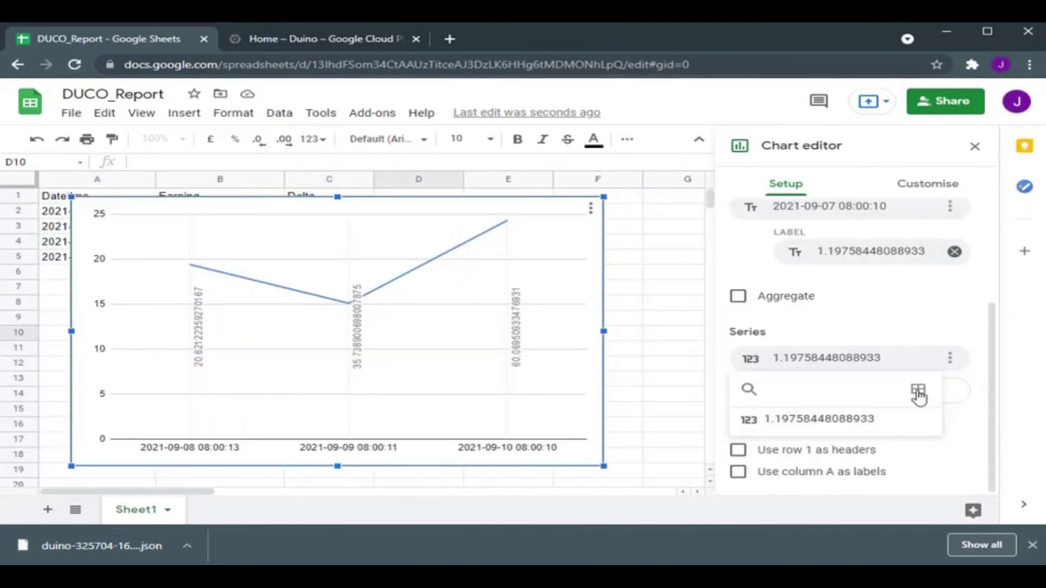
click(918, 391)
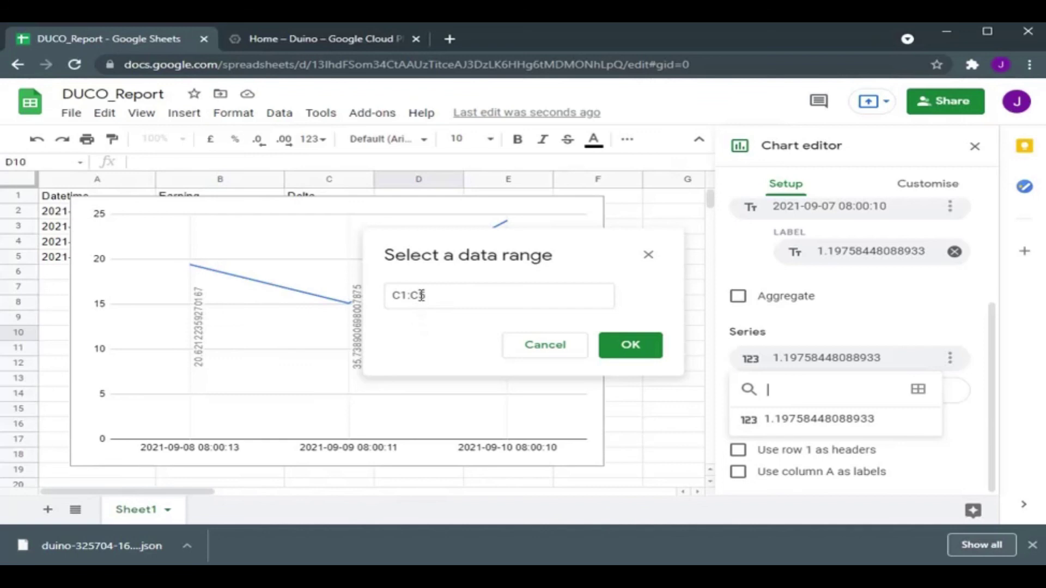
drag(418, 294, 437, 295)
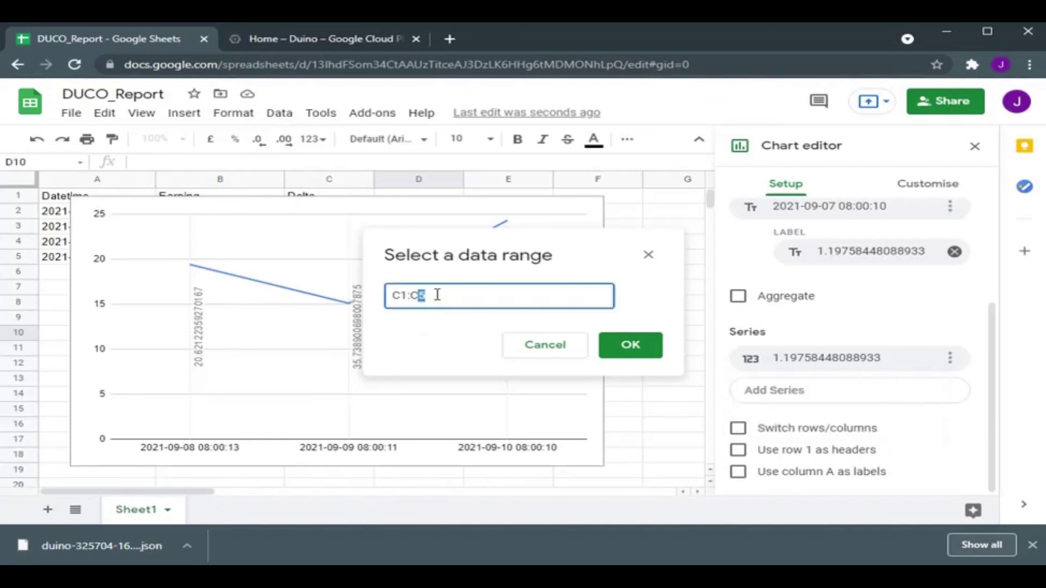
text(20)
click(620, 348)
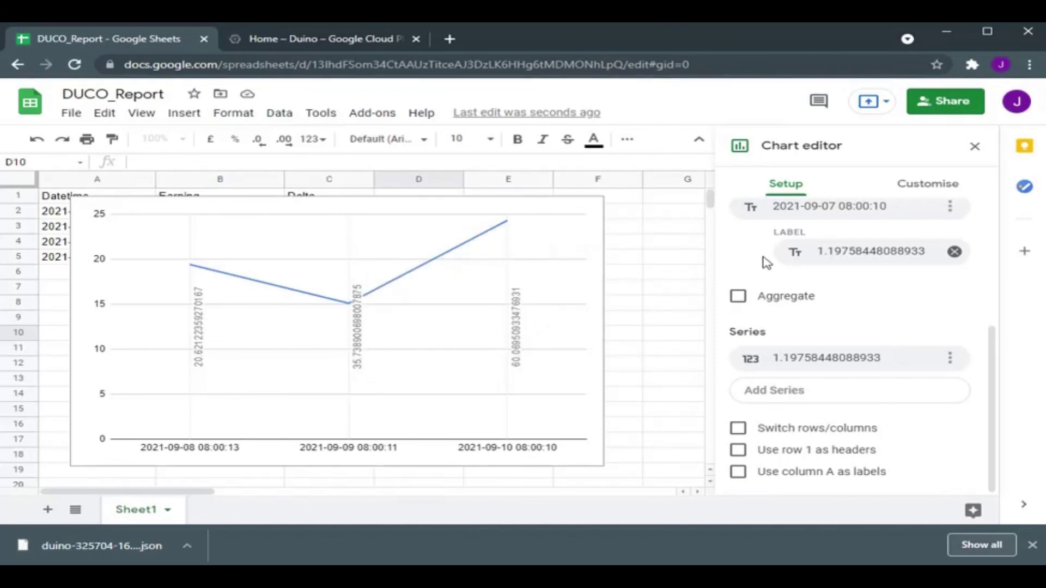
click(954, 251)
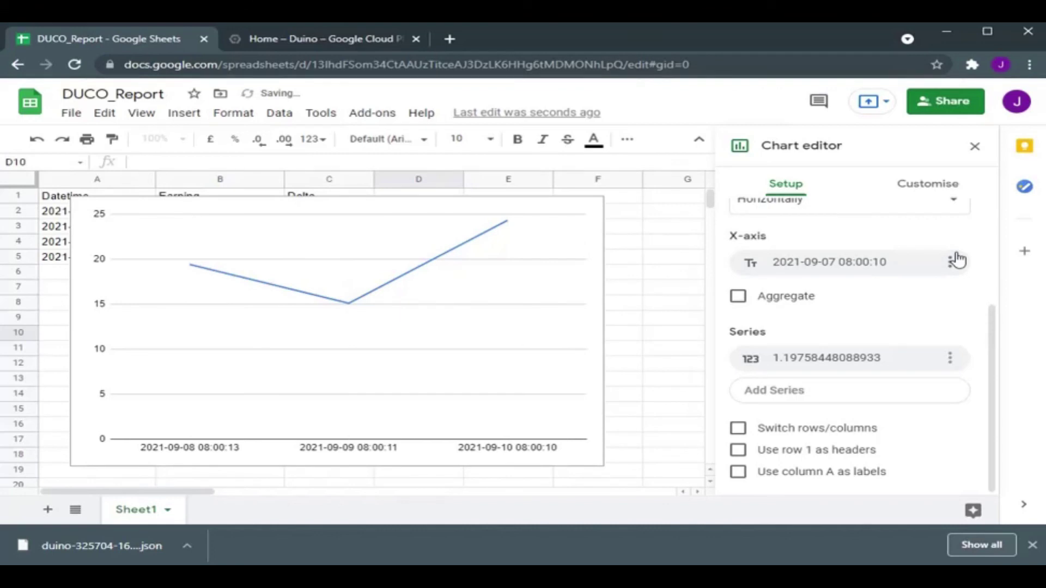
click(687, 287)
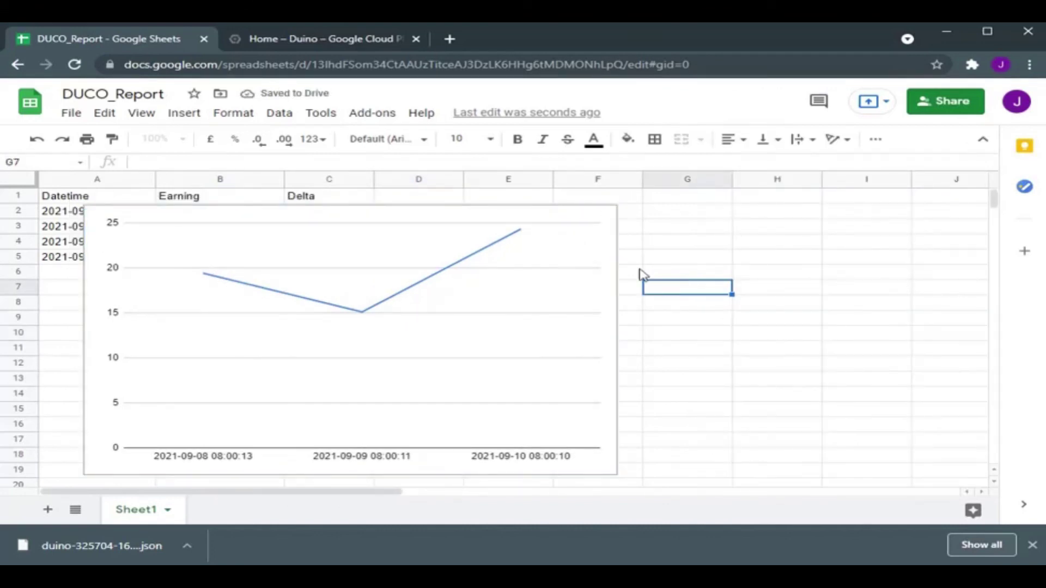
Drag the Delta line chart rightward so it covers columns D through I.
drag(531, 215, 852, 212)
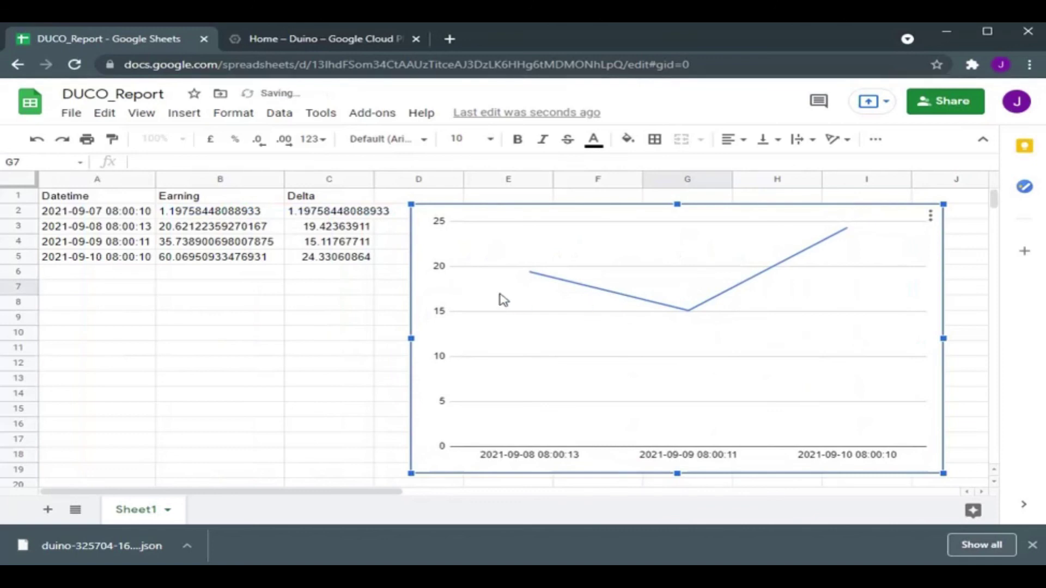